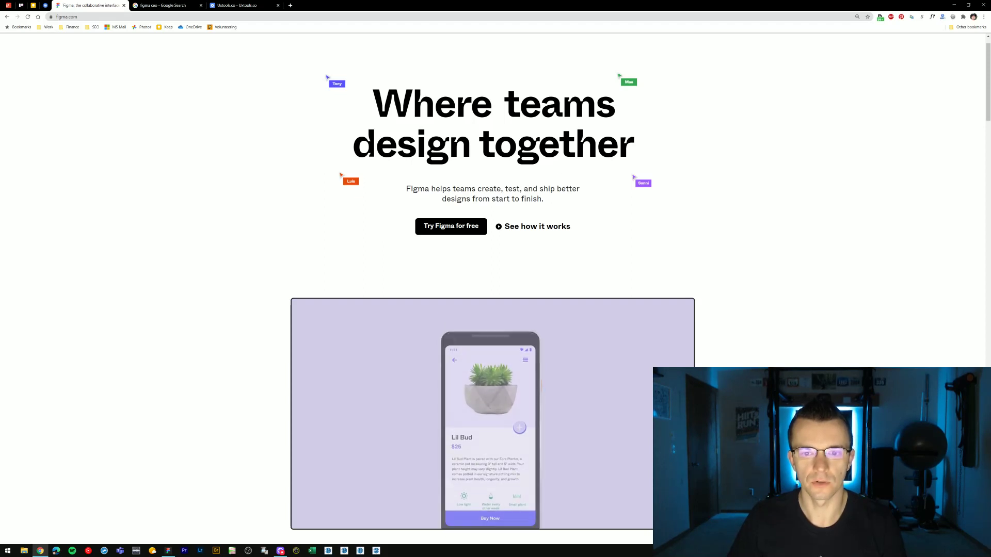
Scroll the figma.com homepage so the embedded editor demo is fully in view
scroll(465, 408, "up", 1)
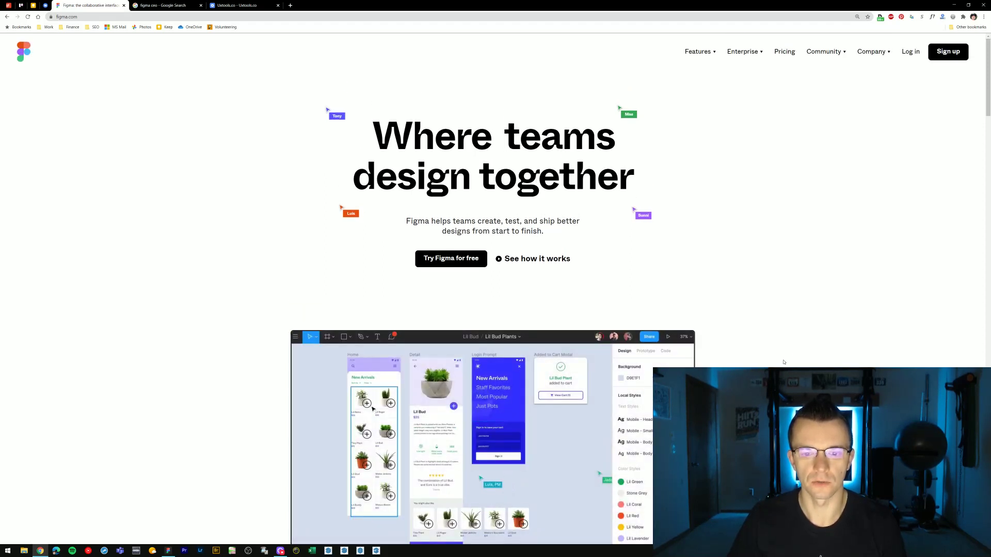
scroll(493, 289, "down", 1)
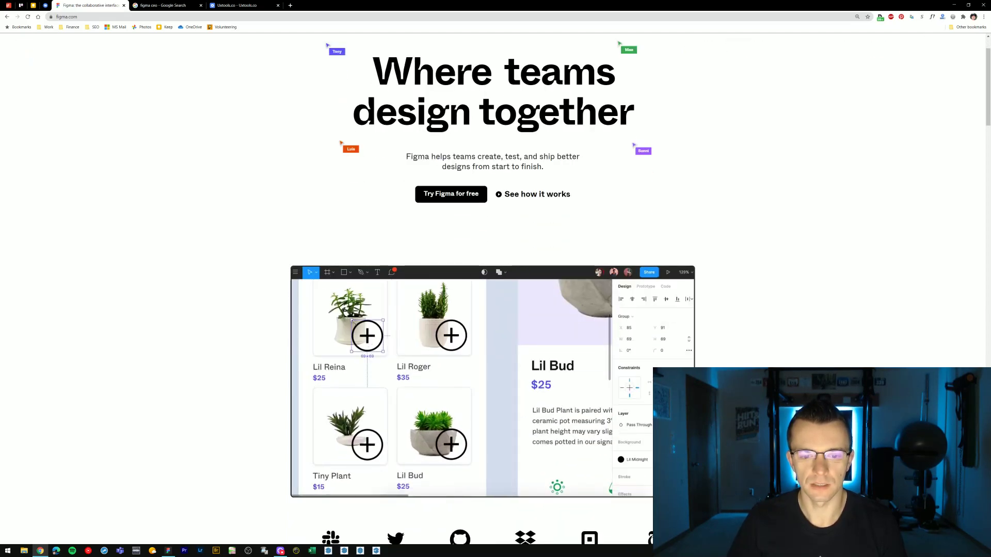
scroll(561, 275, "down", 1)
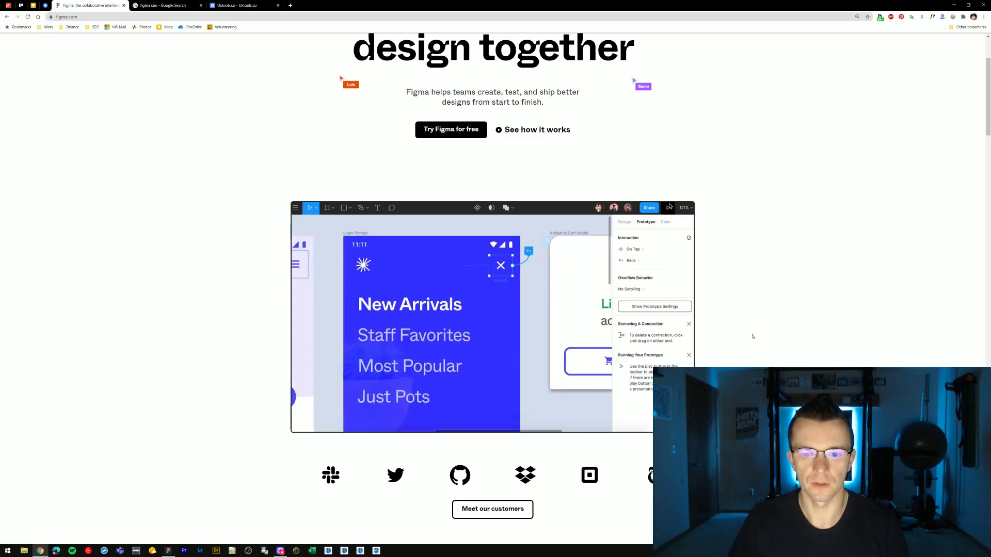
scroll(802, 356, "down", 2)
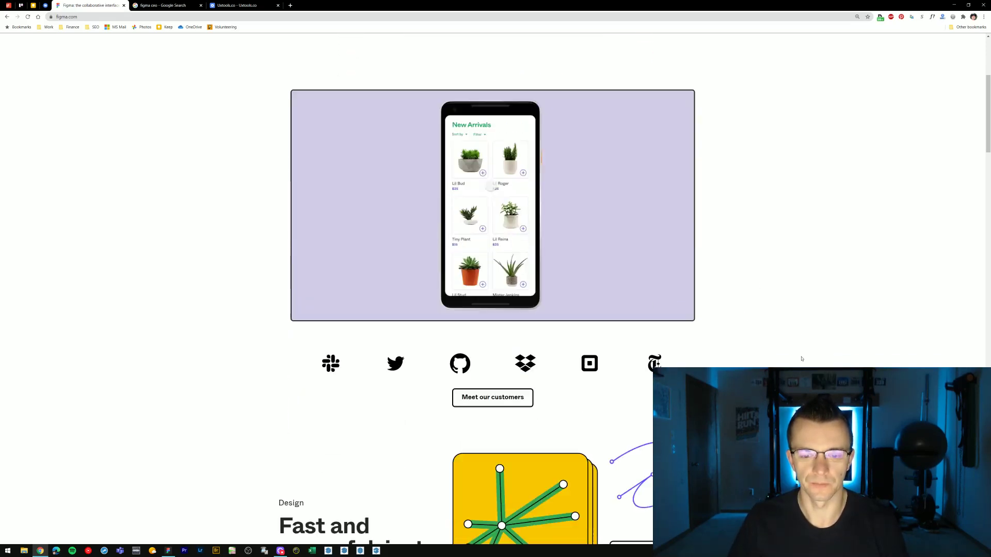
scroll(802, 358, "down", 6)
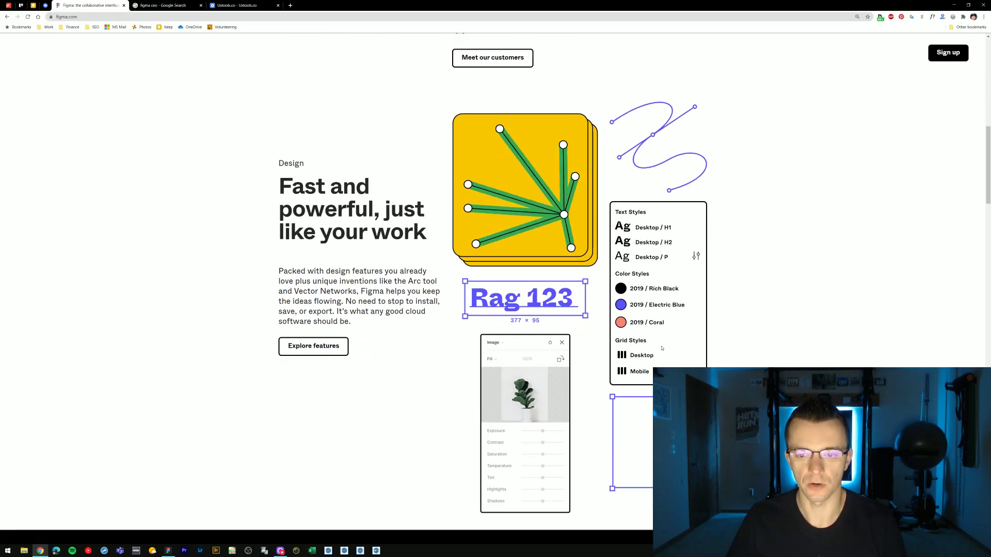
scroll(809, 365, "down", 2)
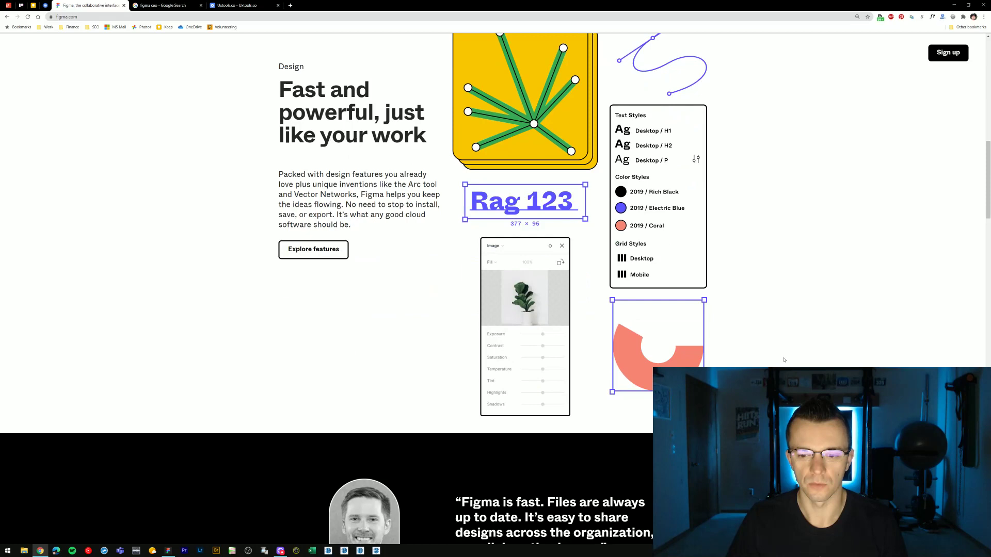
scroll(601, 343, "down", 9)
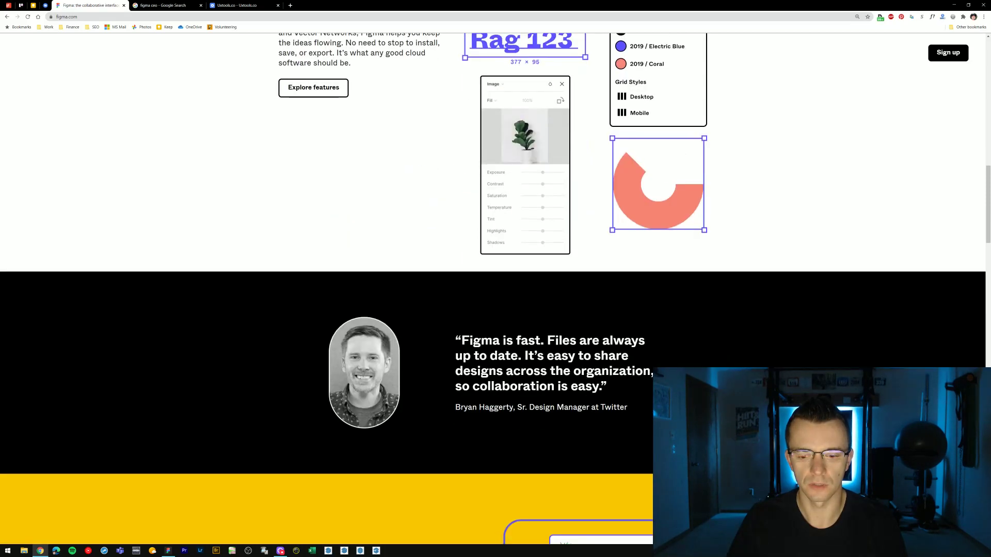
scroll(600, 344, "down", 1)
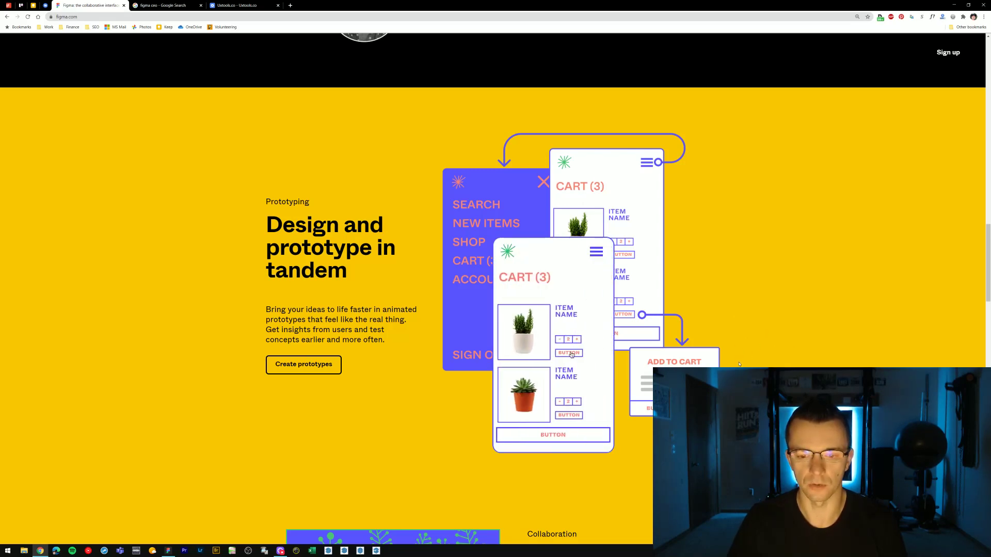
scroll(739, 364, "down", 10)
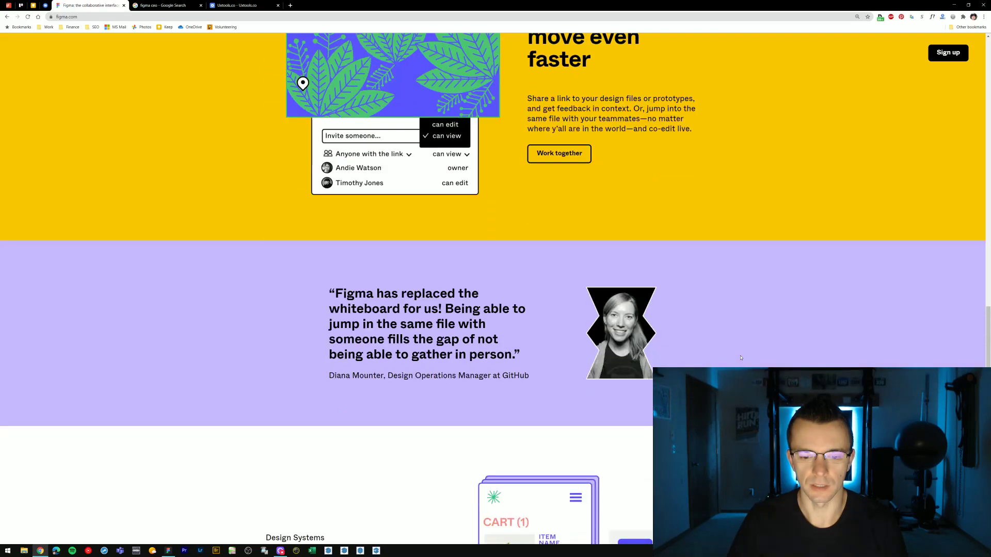
scroll(741, 357, "down", 7)
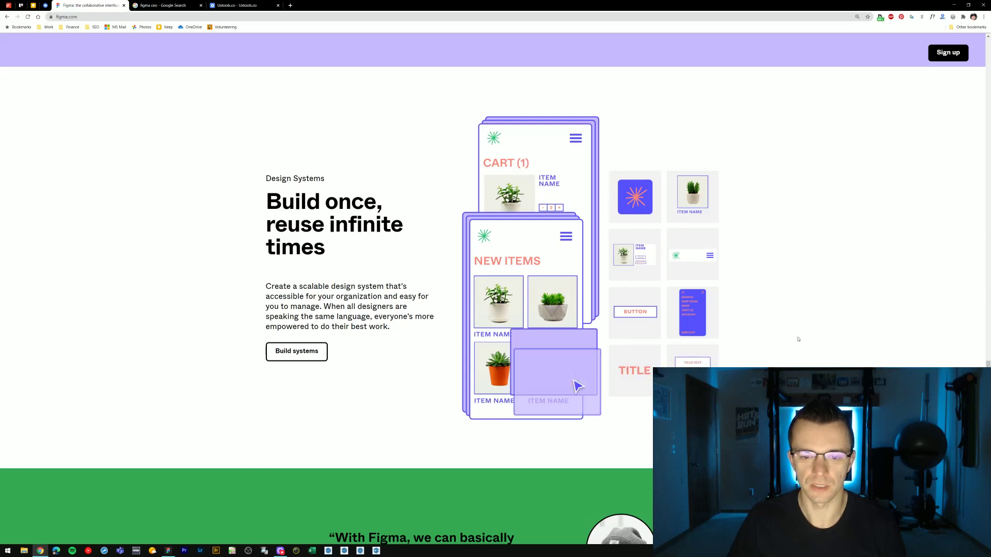
scroll(798, 340, "down", 1)
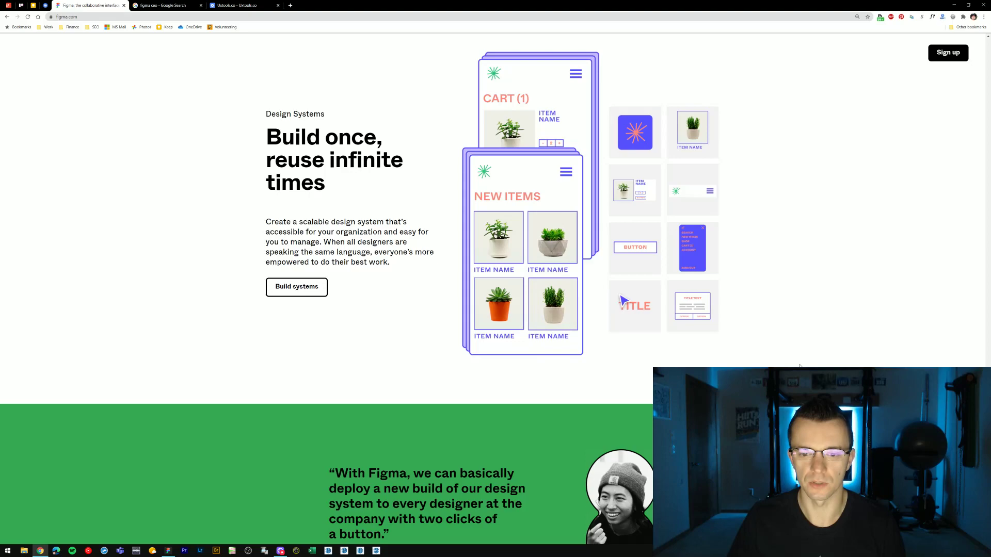
scroll(795, 362, "down", 3)
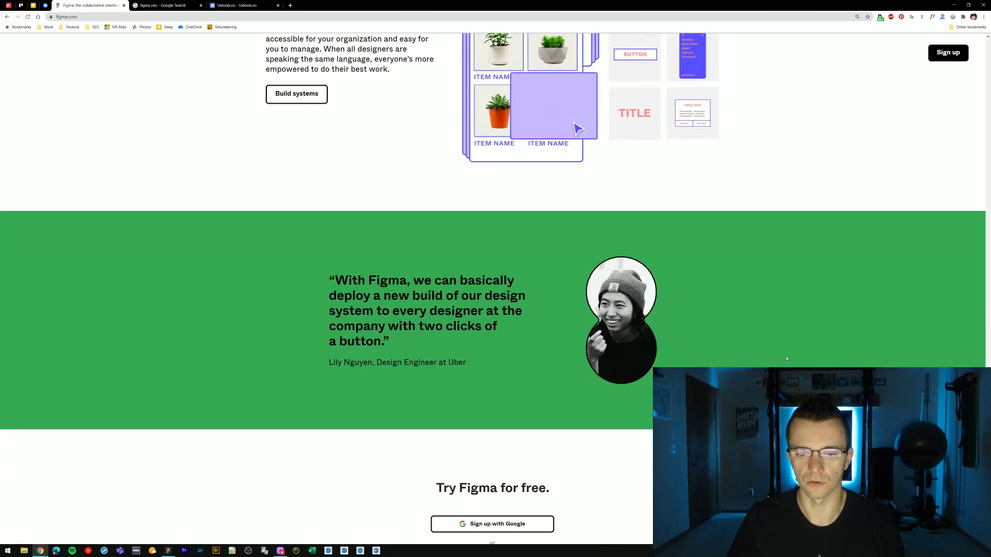
scroll(786, 358, "down", 5)
scroll(785, 356, "up", 5)
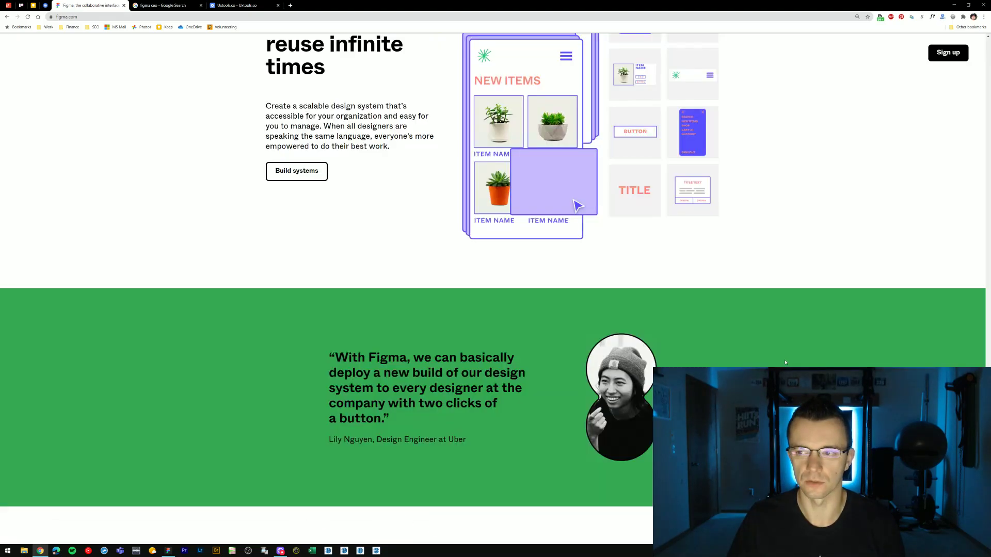
scroll(785, 362, "up", 20)
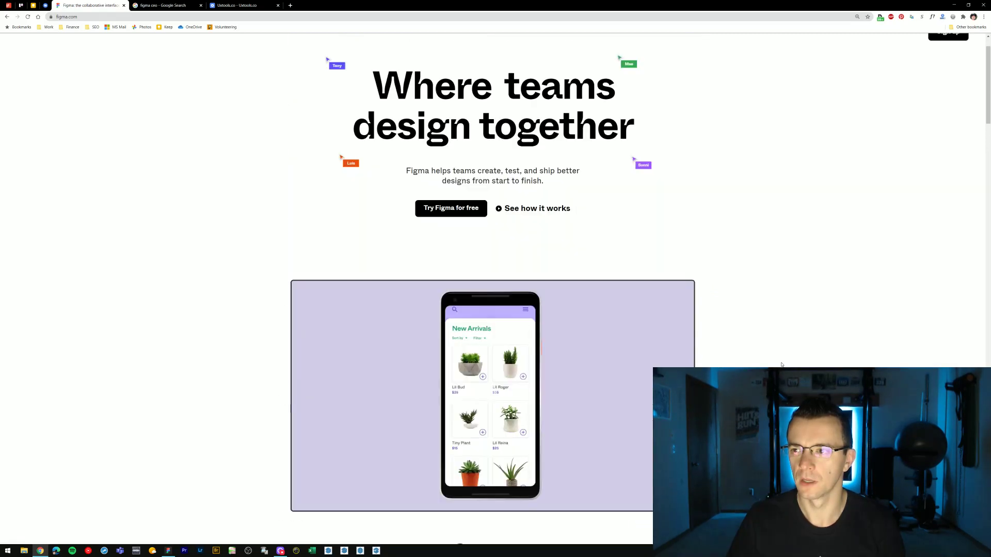
scroll(782, 365, "up", 1)
scroll(307, 148, "down", 1)
scroll(307, 148, "up", 1)
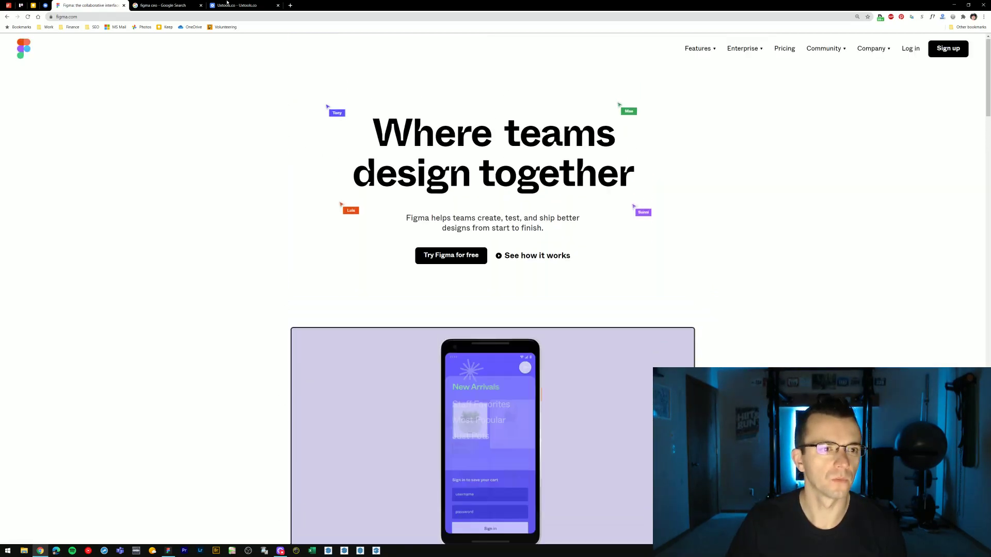
Switch to the 'figma ceo' Google Images results to preview the Inc.com photo
left_click(171, 6)
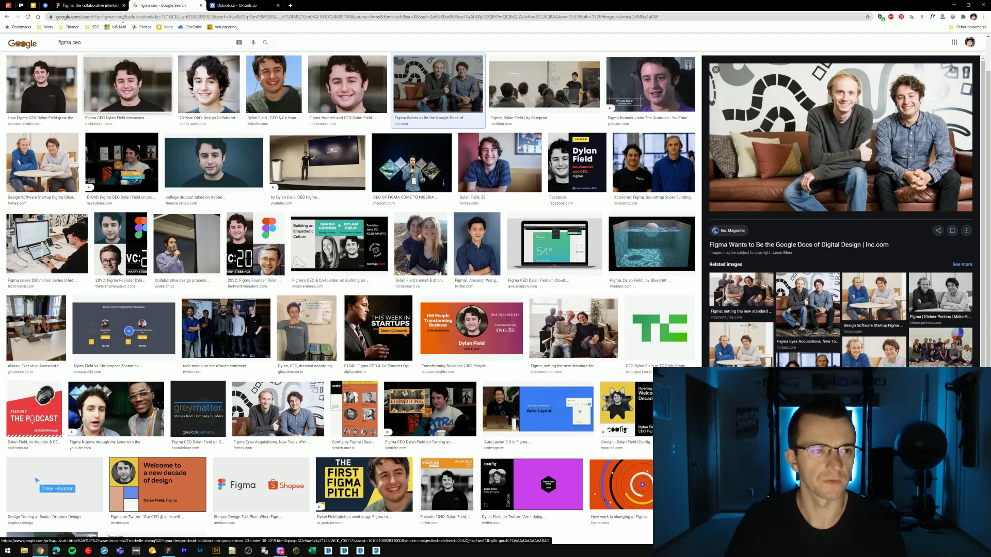
Return to the figma.com homepage, then bring the #FigmaFriday file forward in the desktop app
left_click(98, 7)
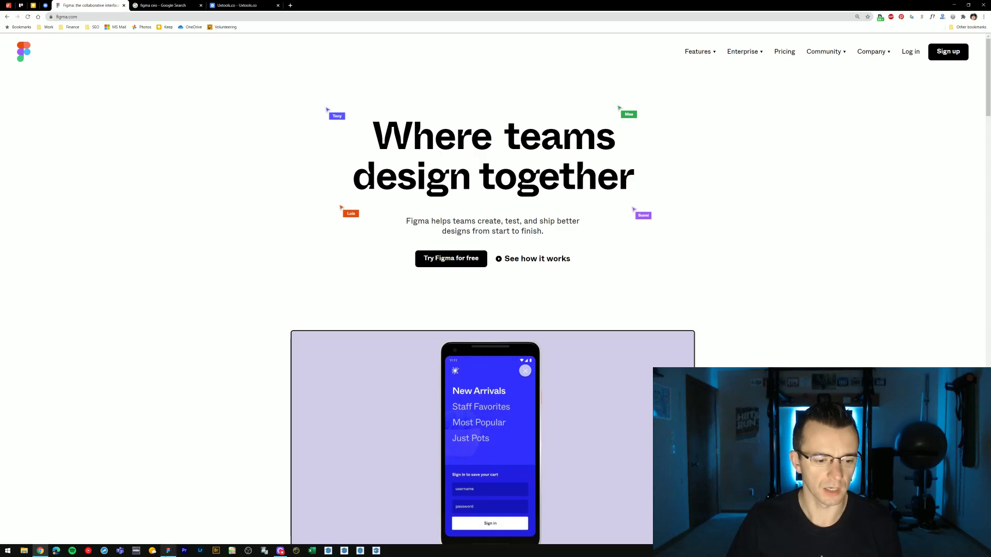
mouse_move(168, 552)
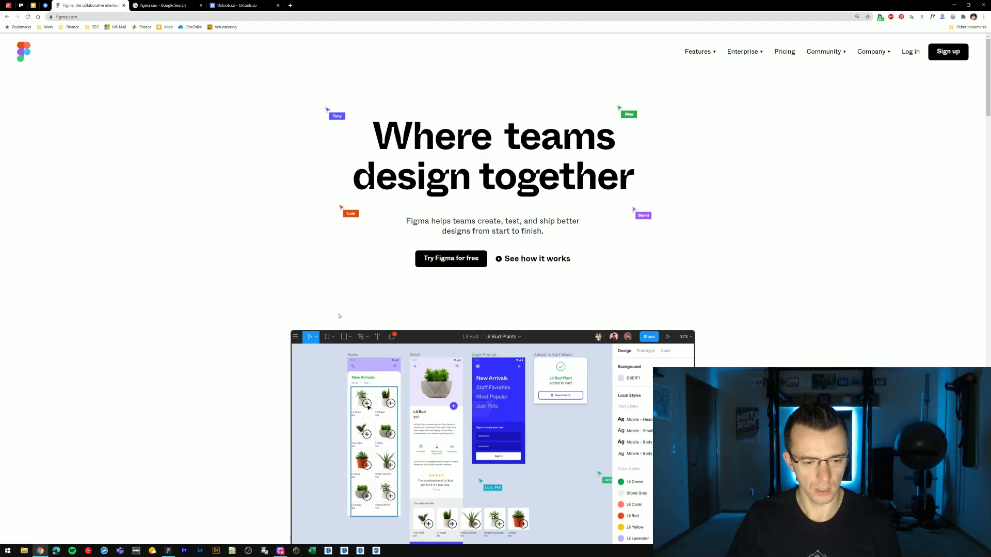
left_click(168, 551)
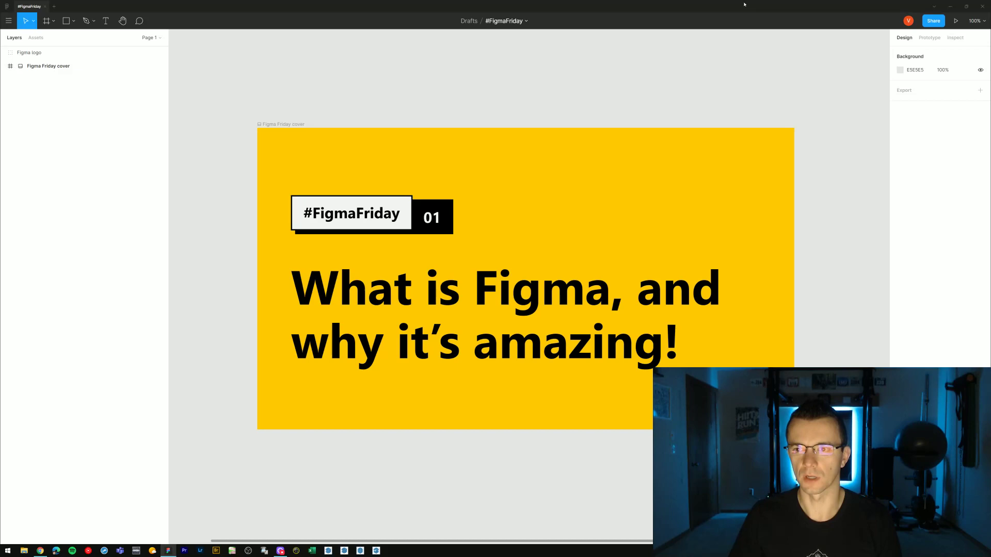
Snap the Figma window to the left half and the browser to the right half
left_click_drag(739, 7, 2, 150)
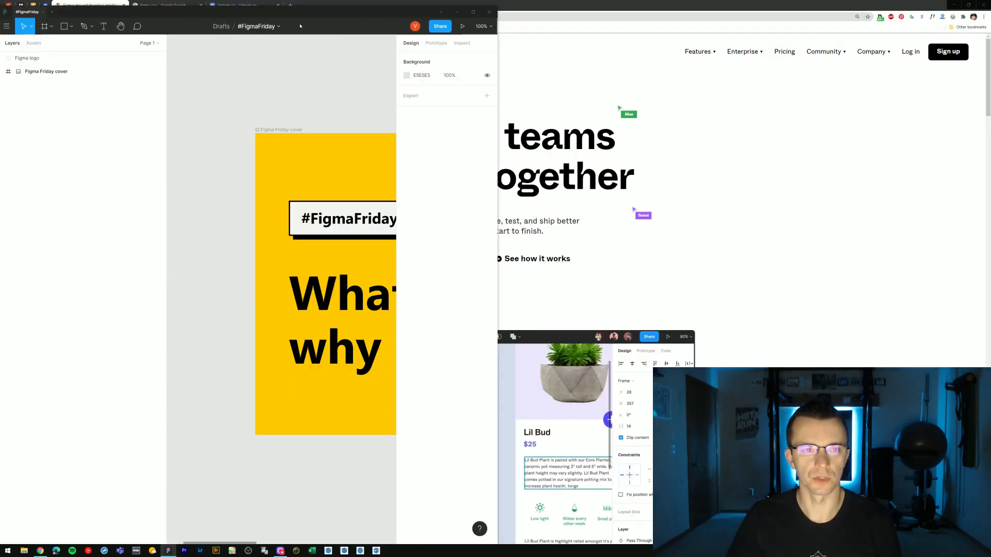
left_click_drag(297, 16, 1, 98)
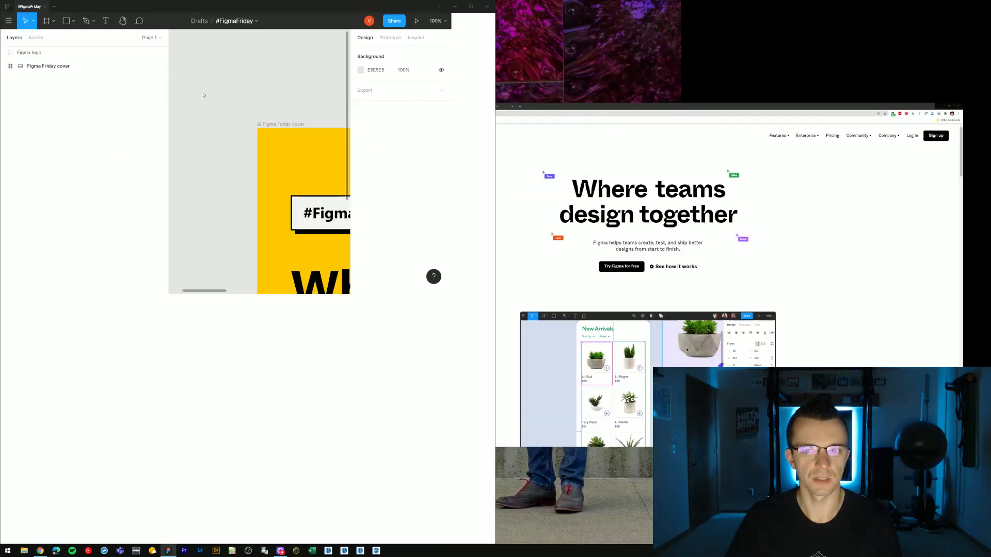
left_click(883, 279)
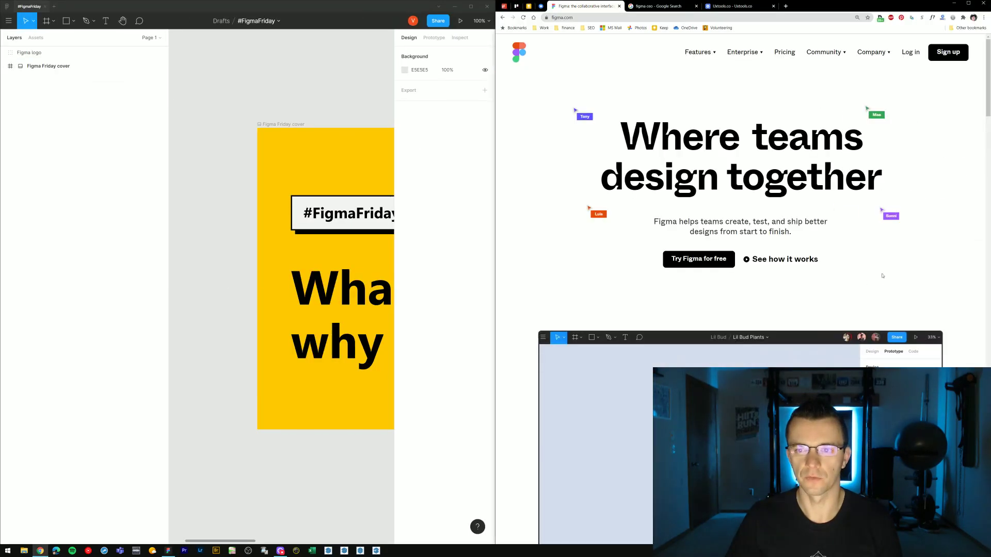
Log in to figma.com with a saved e-mail address and the account password
left_click(911, 53)
triple_click(755, 251)
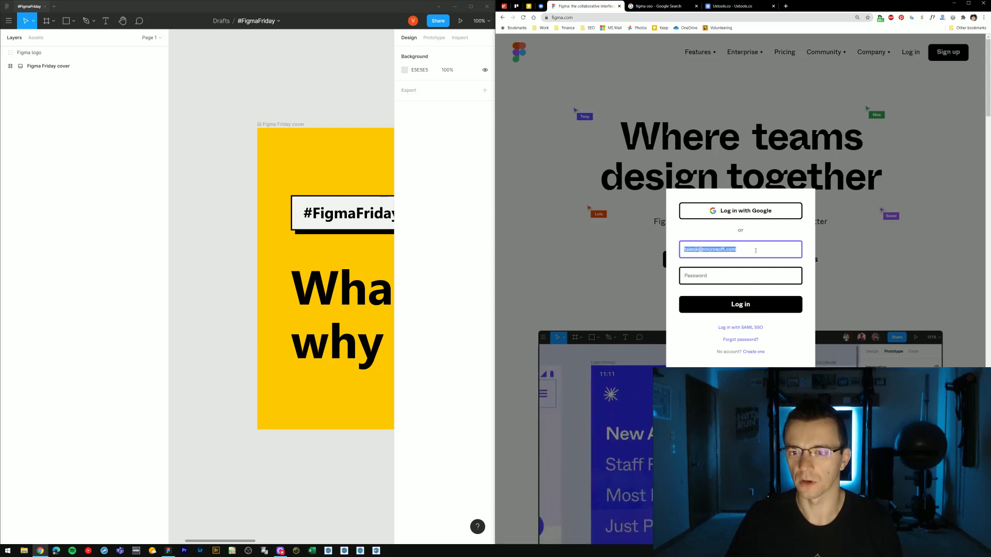
type("in")
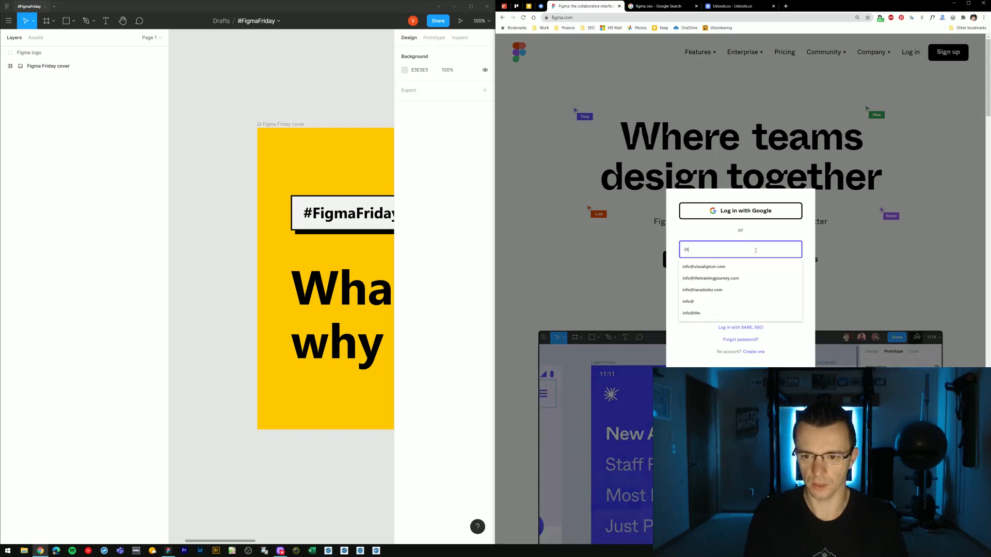
key("Down")
key("Return")
key("Tab")
type("•")
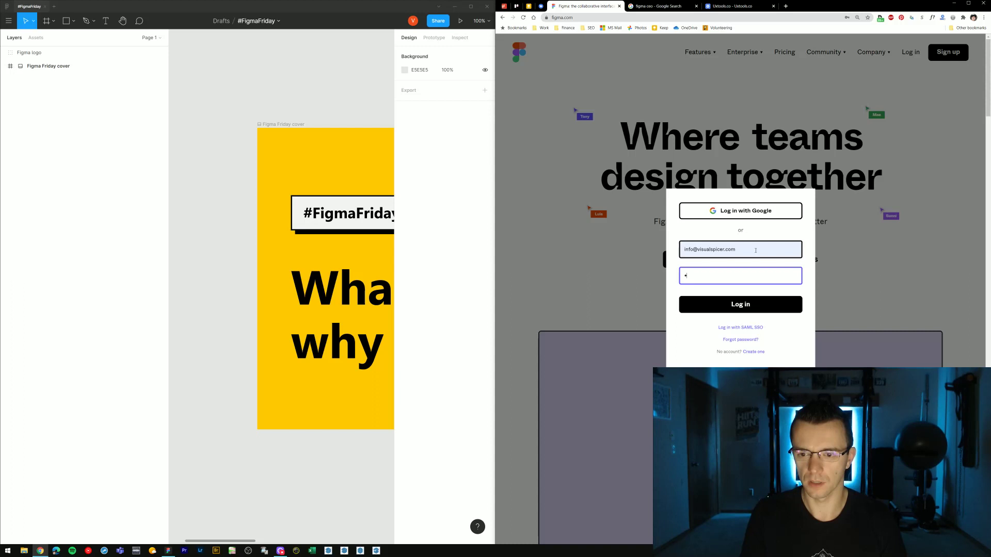
type("•••••")
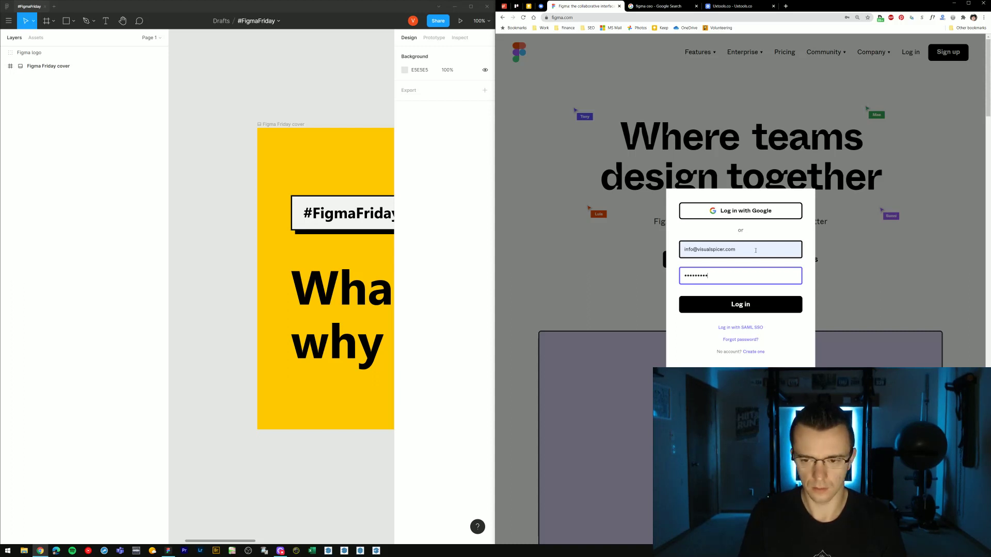
type("••")
key("ctrl+a")
key("Return")
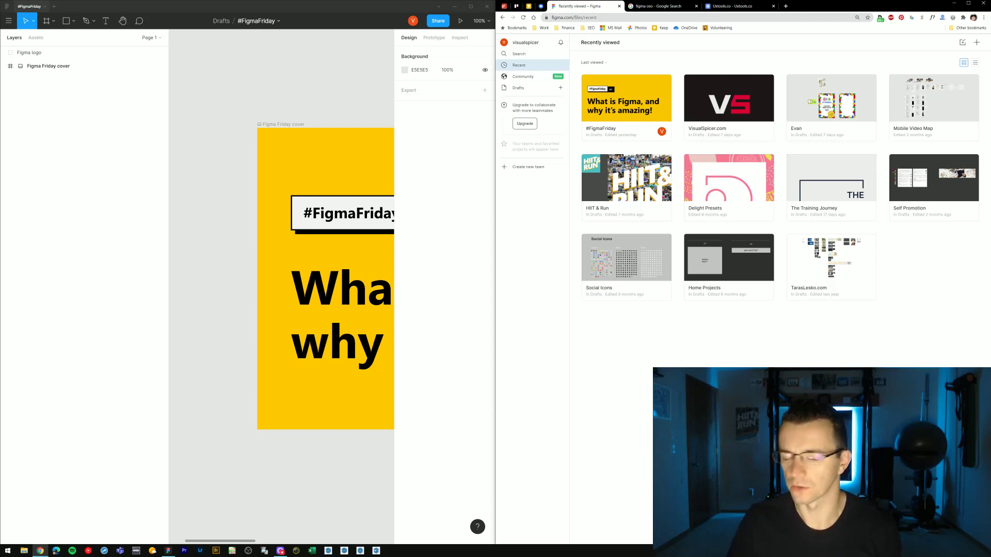
Show Recently viewed in the desktop app, deselect the #FigmaFriday card, and focus the browser
left_click(7, 6)
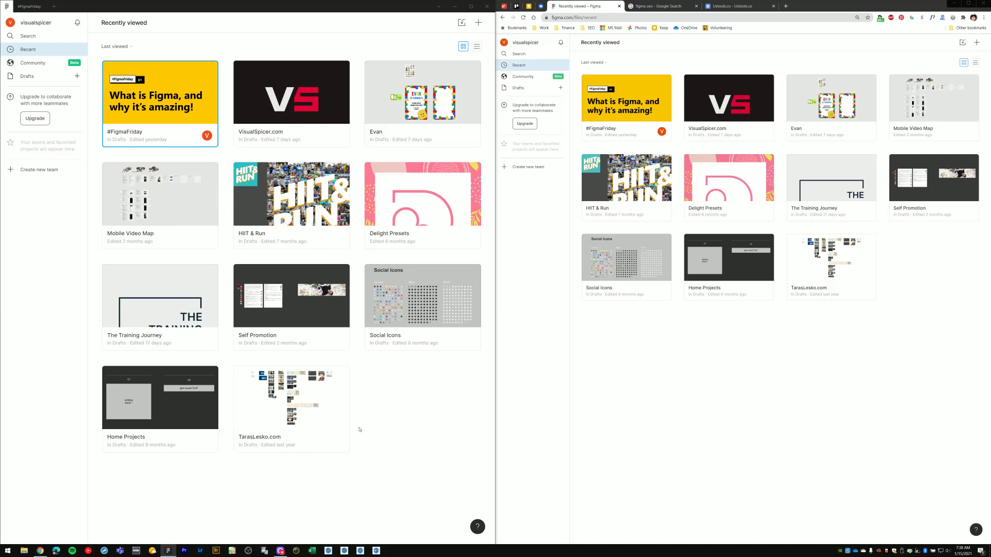
left_click(387, 396)
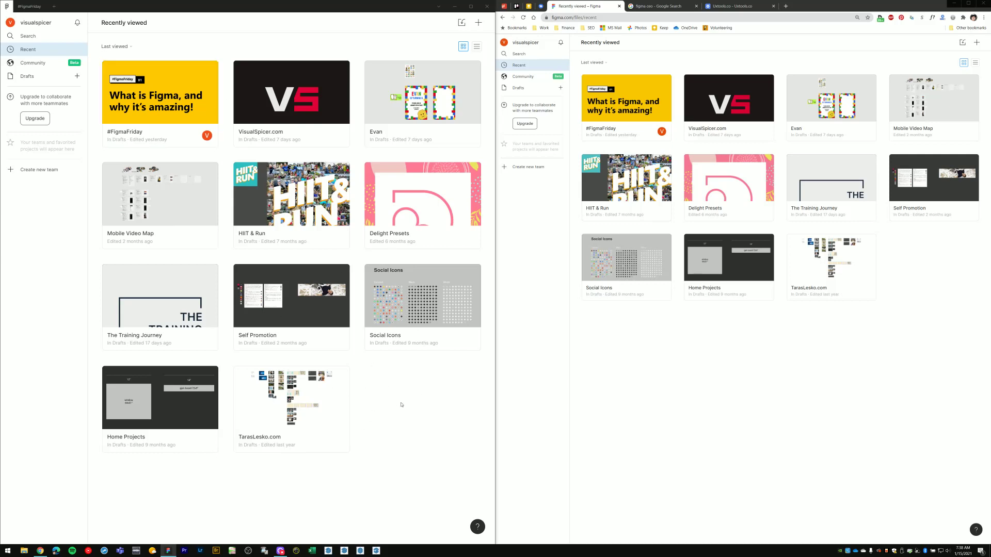
left_click(784, 370)
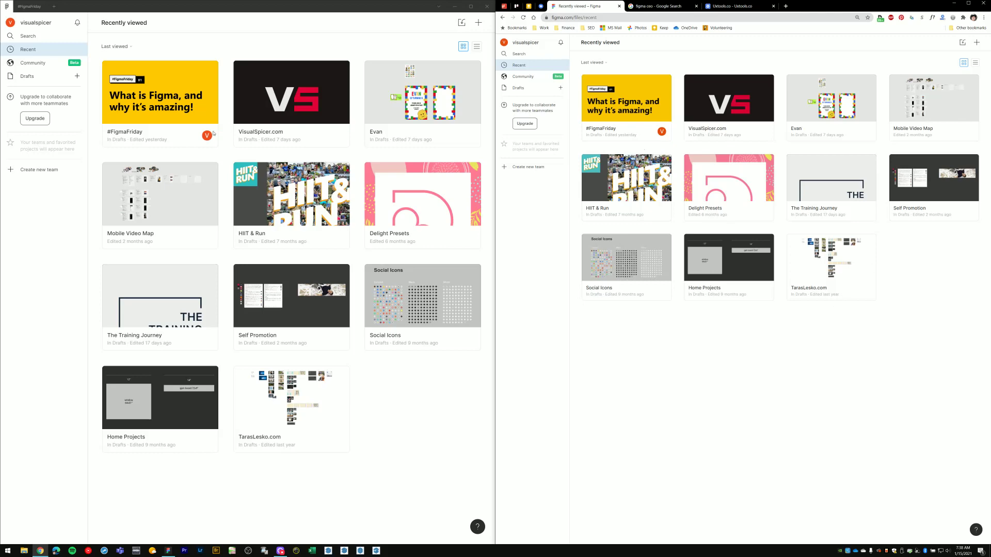
Open #FigmaFriday in the desktop app snapped left, with the browser on the right half
double_click(179, 107)
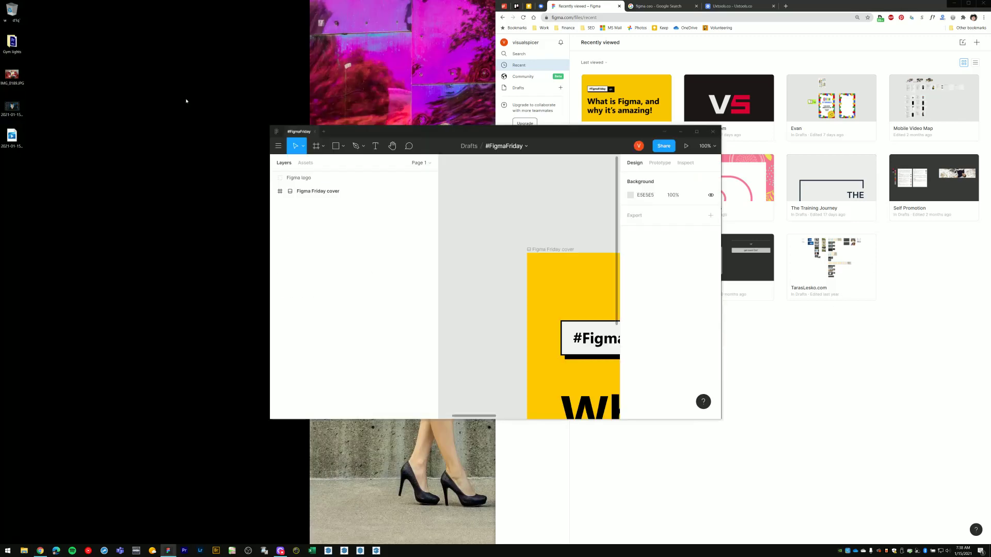
left_click_drag(447, 131, 3, 124)
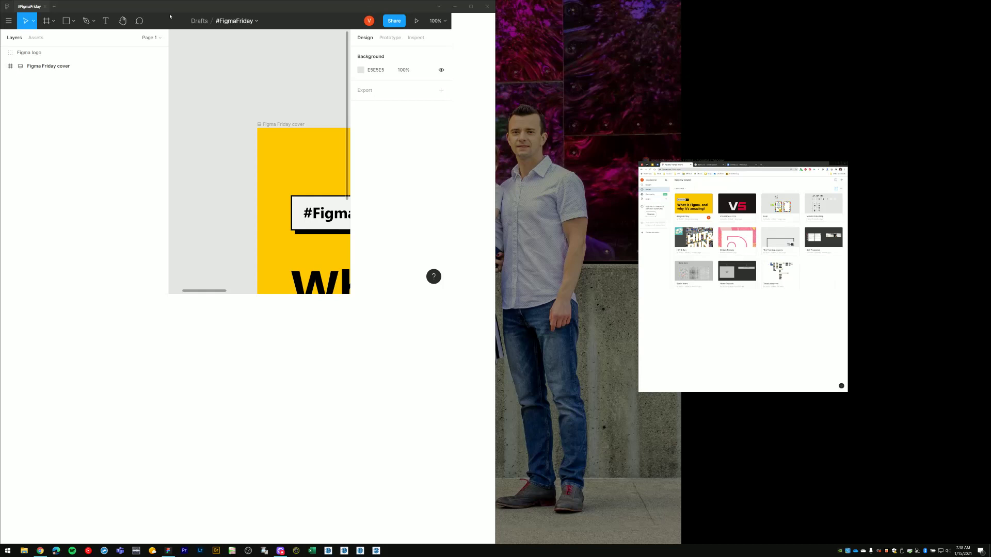
left_click(765, 332)
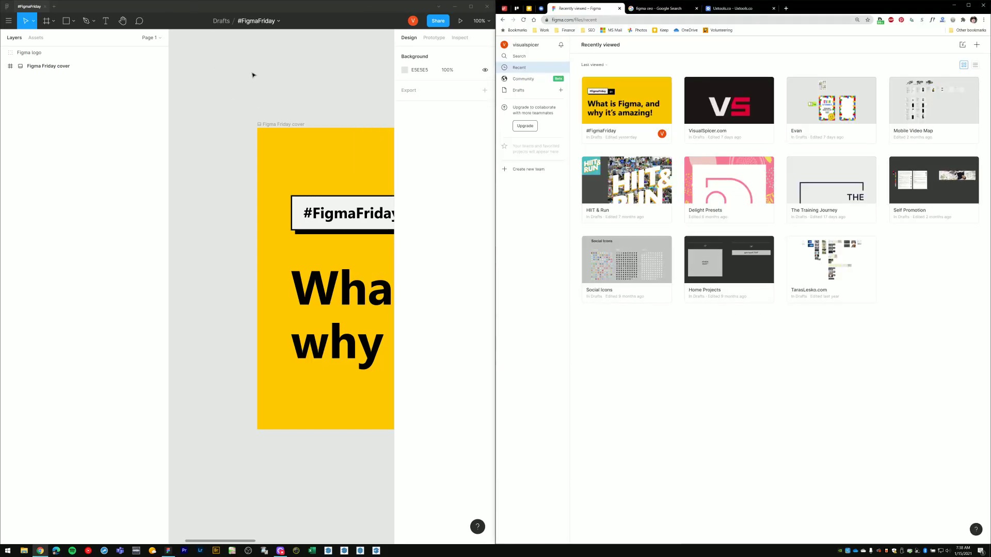
Select the white #FigmaFriday box, hide the desktop UI with Ctrl+\, and open the file in the browser
left_click(268, 229)
left_click(269, 228)
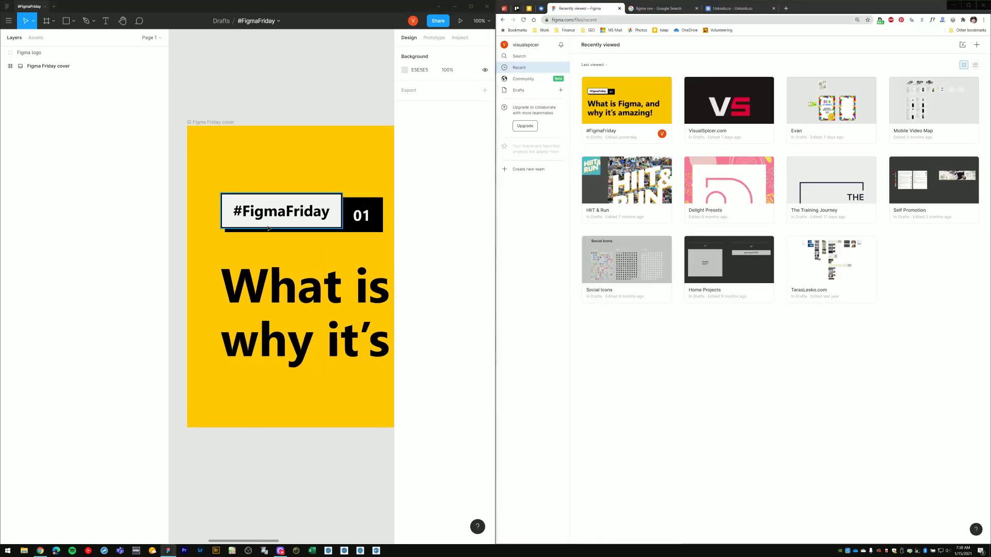
key("ctrl+backslash")
scroll(337, 269, "down", 5)
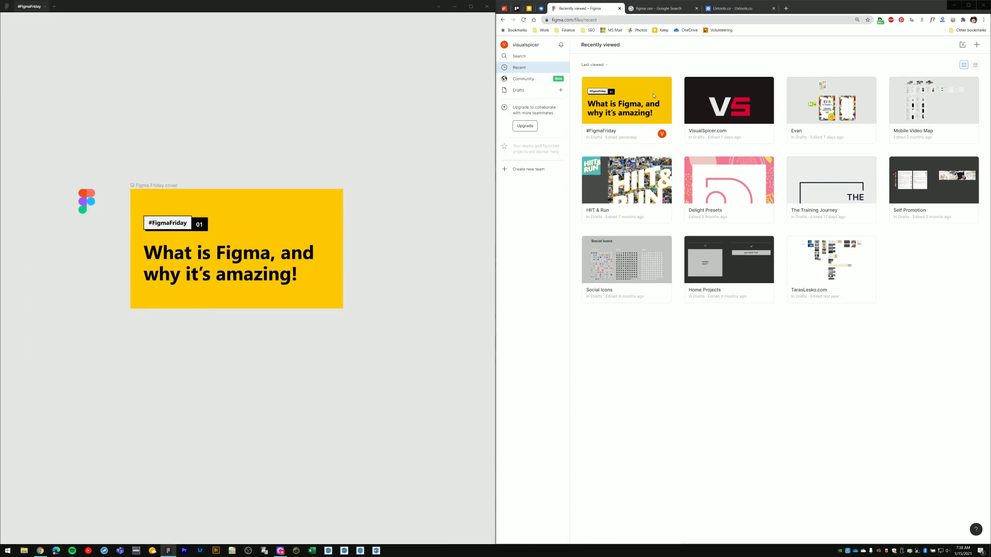
left_click(617, 102)
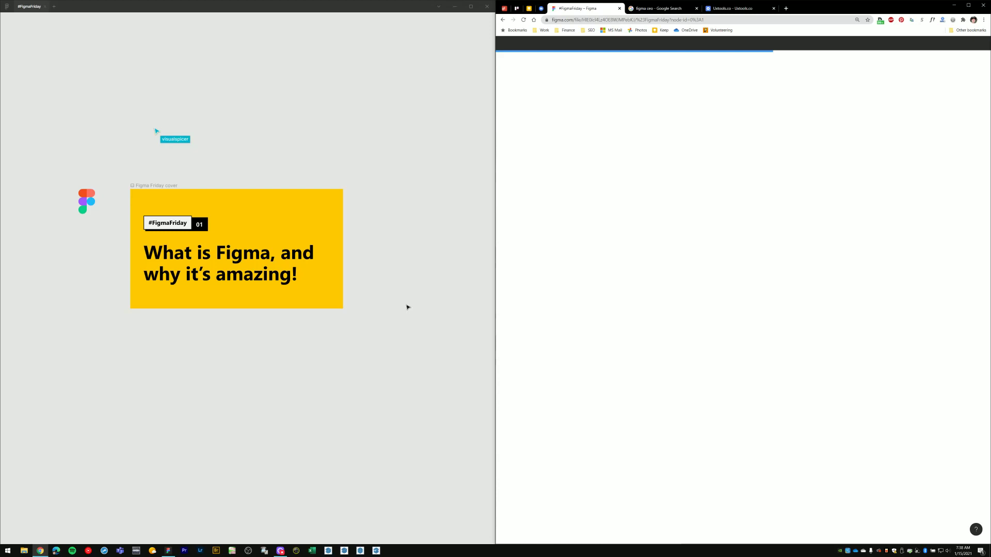
scroll(748, 186, "right", 2)
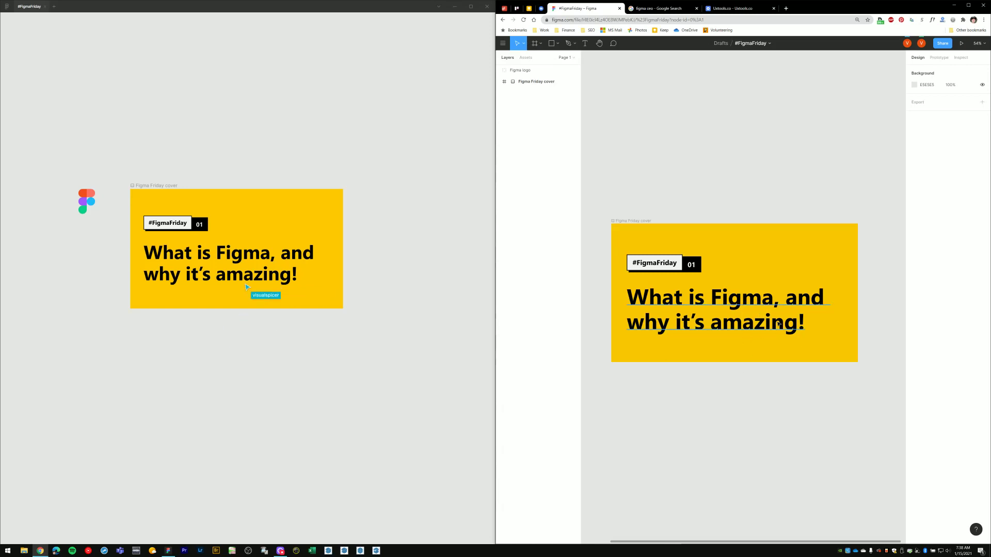
Move the #FigmaFriday tag out of the cover in the browser, then undo the moves in both windows
left_click(296, 149)
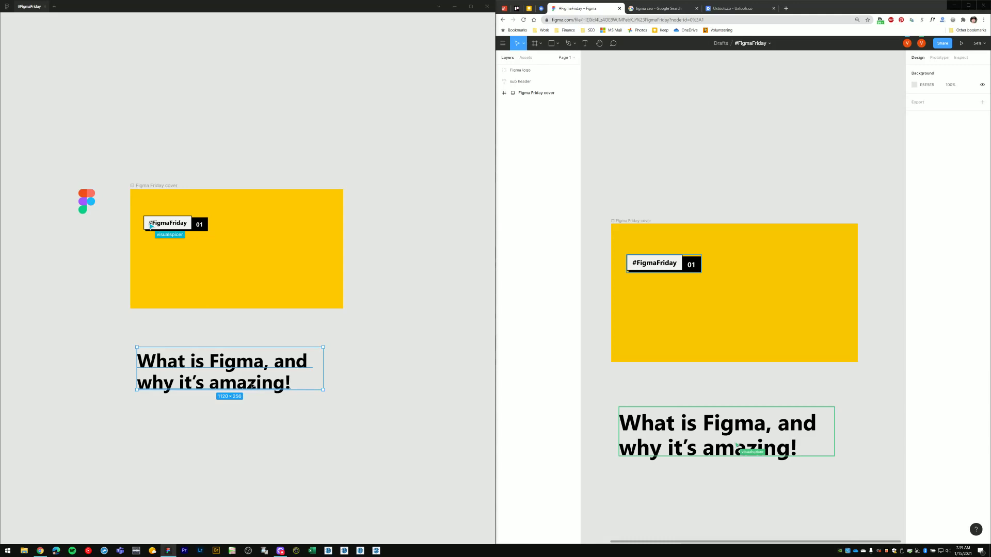
left_click(766, 196)
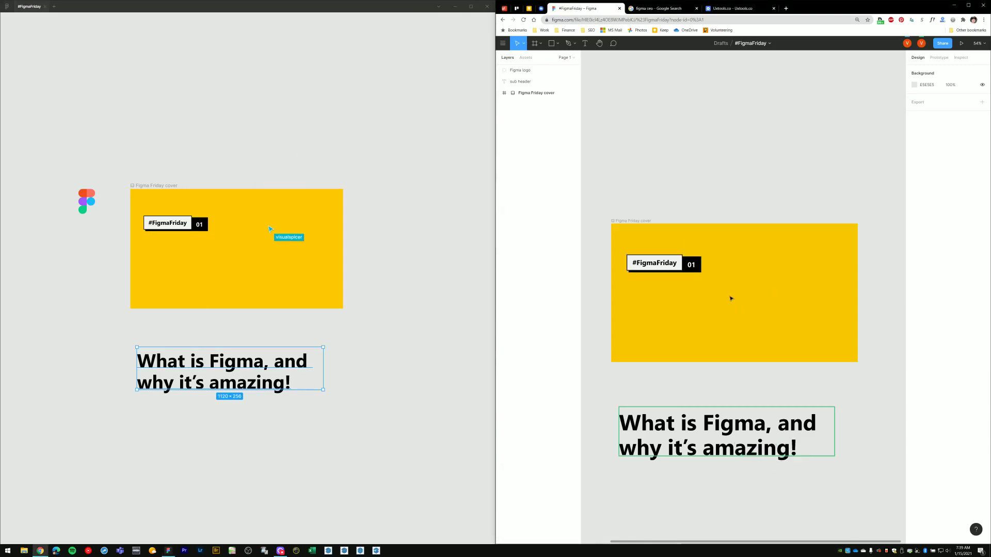
left_click_drag(671, 265, 800, 186)
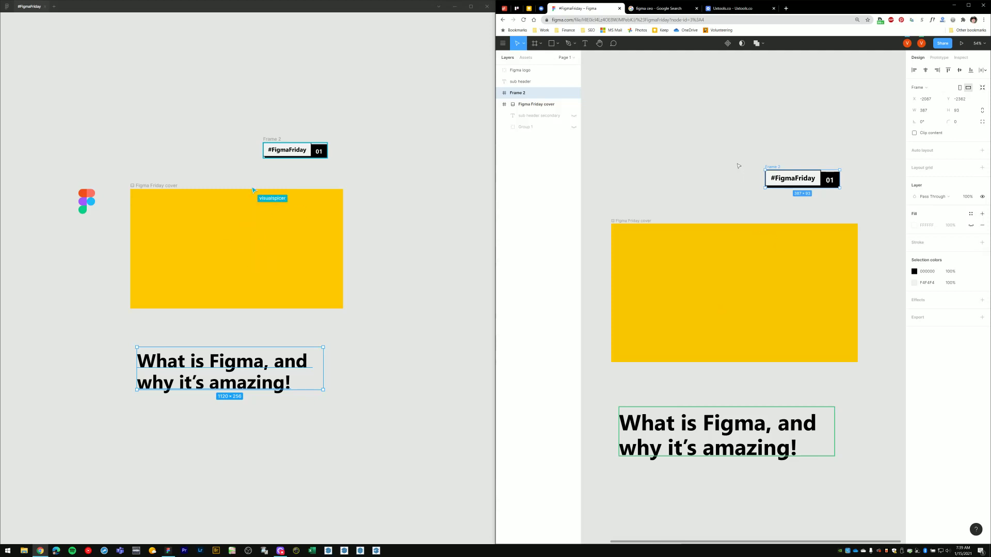
left_click(736, 182)
key("ctrl+z")
key("ctrl+z")
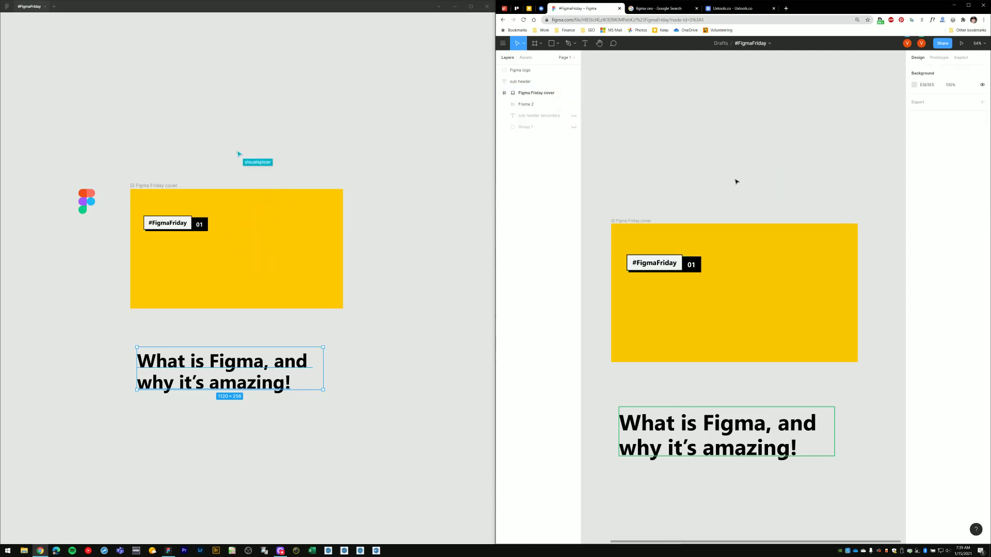
left_click(389, 148)
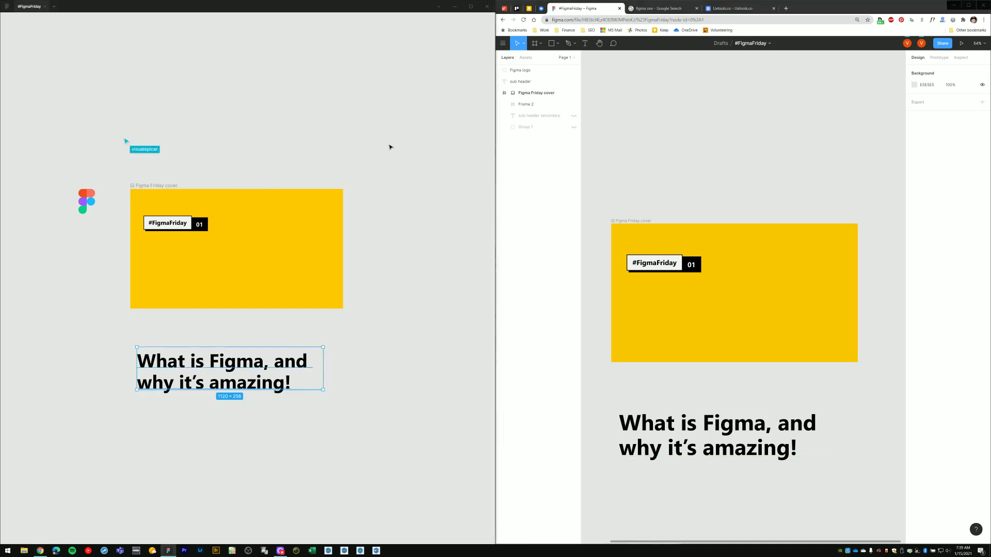
key("ctrl+z")
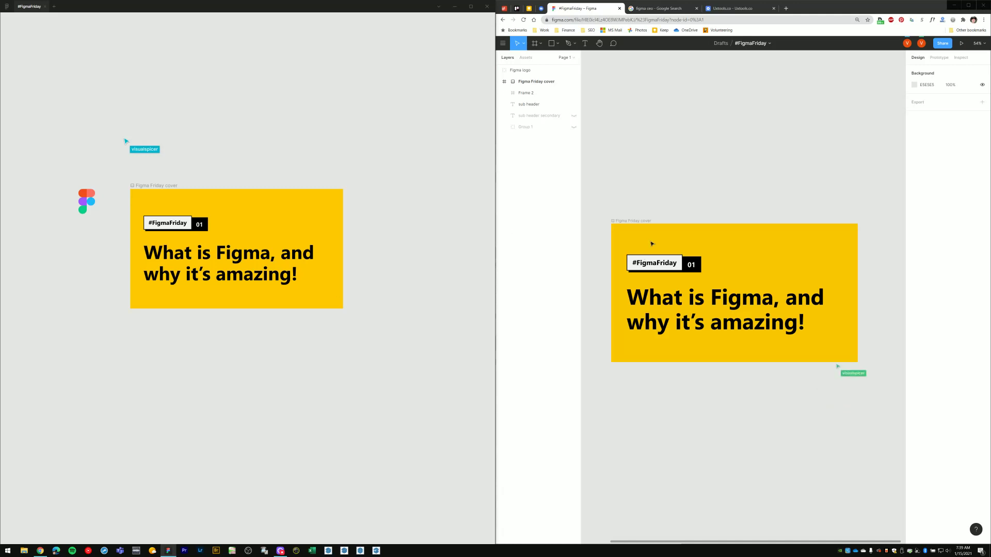
Maximize Chrome and switch to the uxtools.co tab
left_click(969, 5)
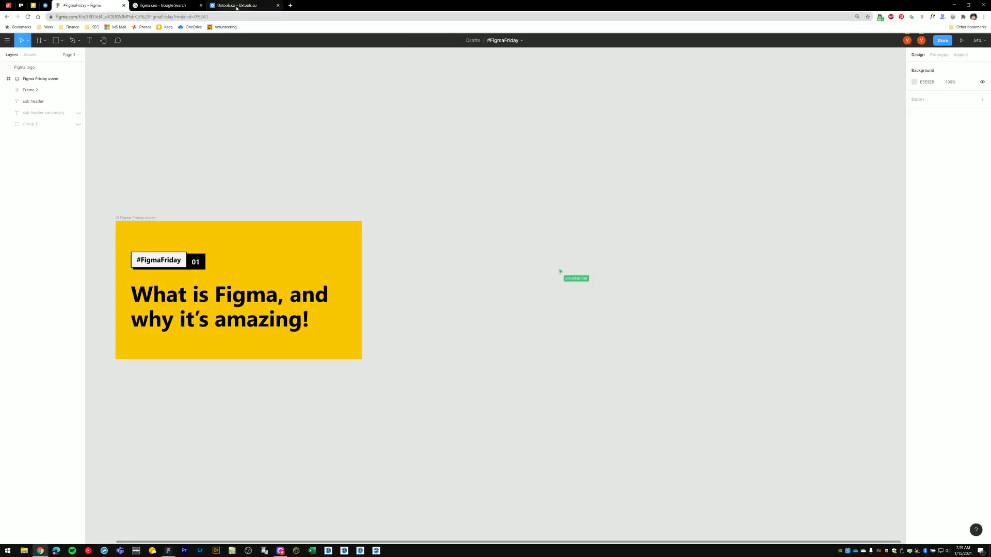
left_click(237, 7)
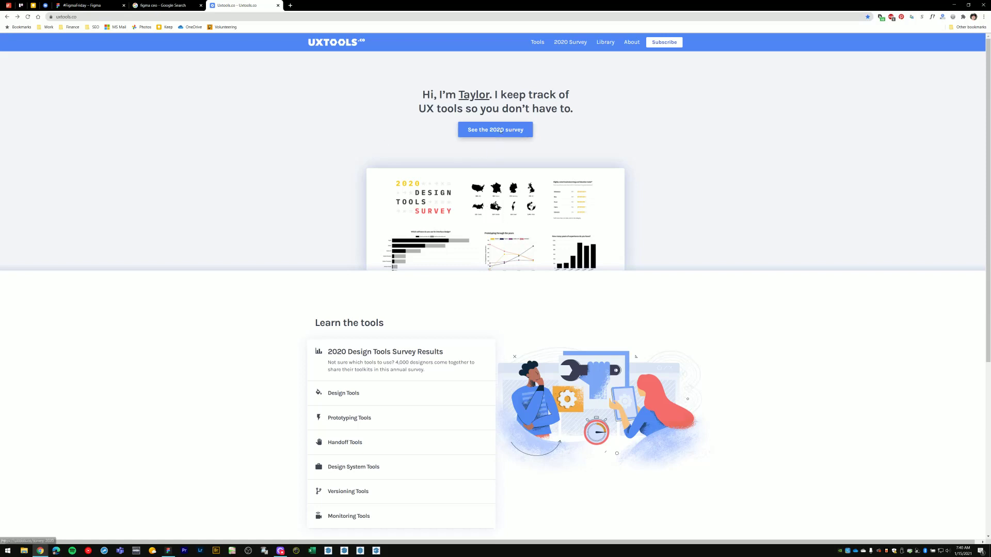
Open the 2020 Design Tools Survey results and scroll past User Flows to the UI Design chart
left_click(496, 133)
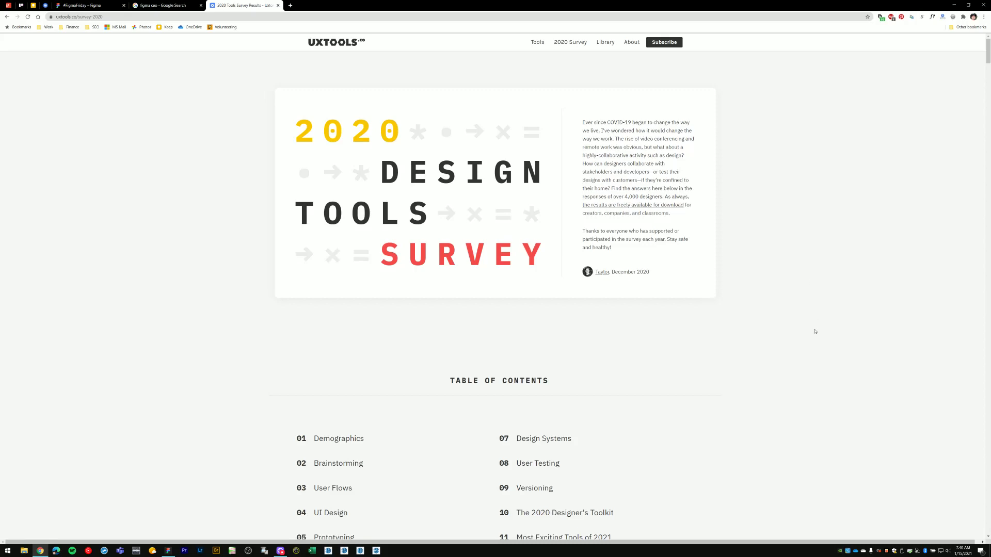
scroll(805, 343, "down", 6)
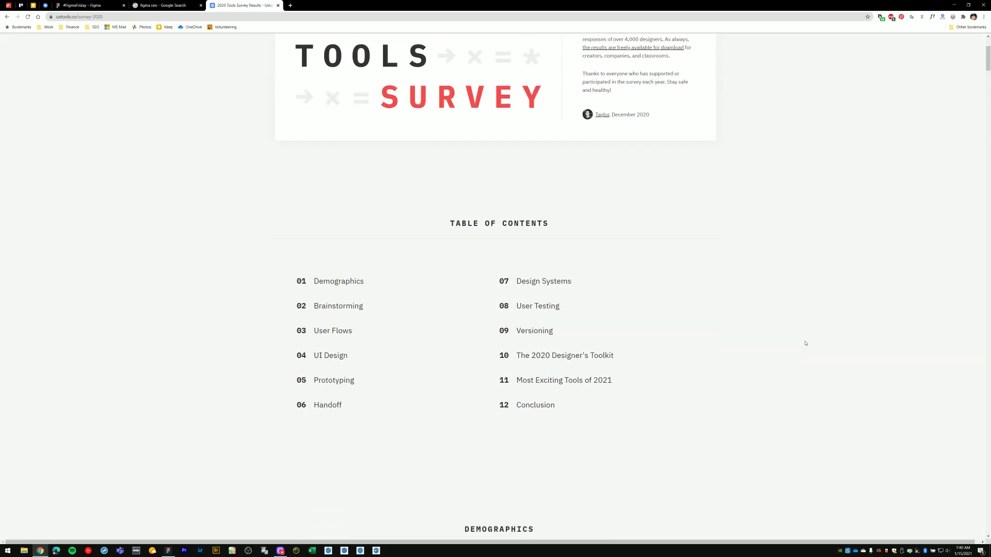
scroll(822, 347, "down", 5)
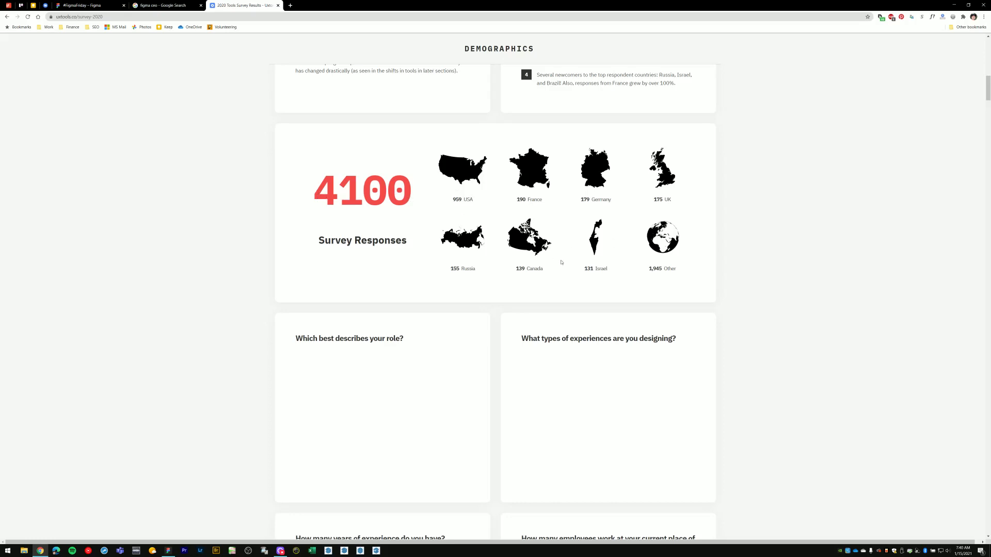
scroll(857, 362, "down", 12)
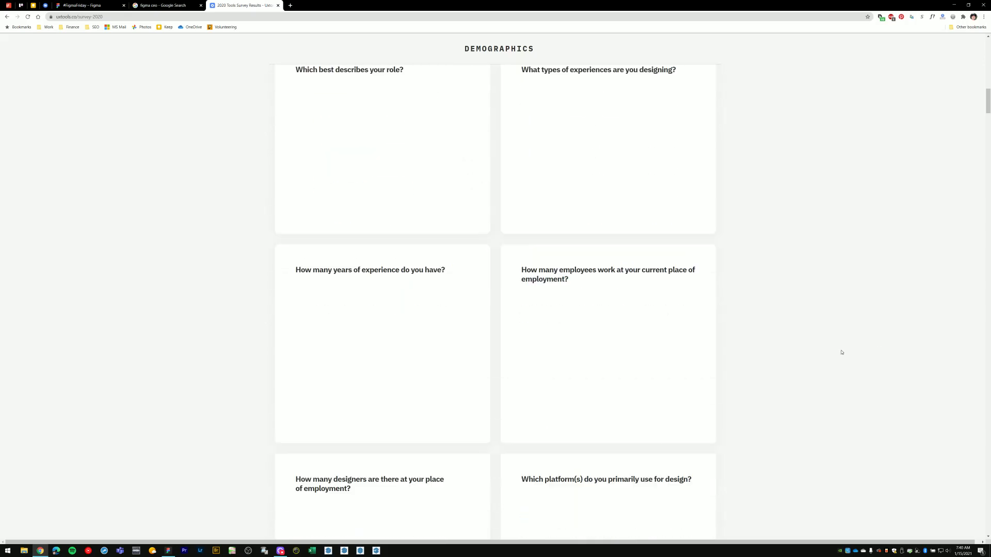
scroll(839, 353, "down", 12)
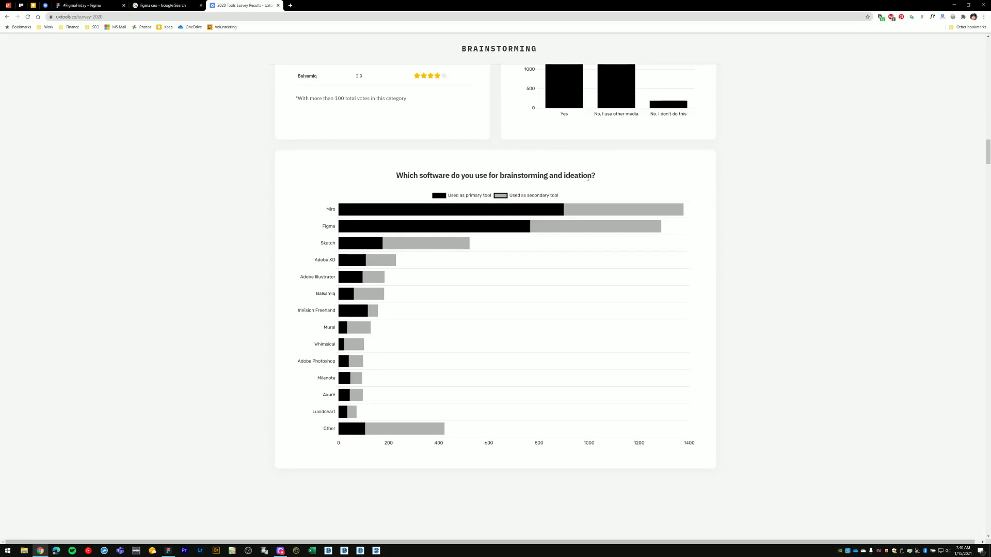
mouse_move(383, 229)
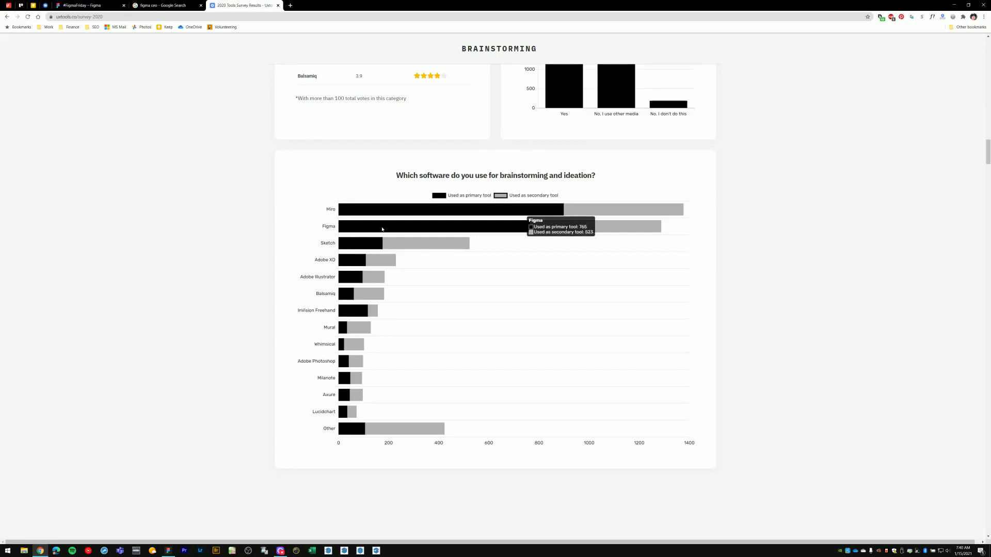
scroll(847, 316, "down", 12)
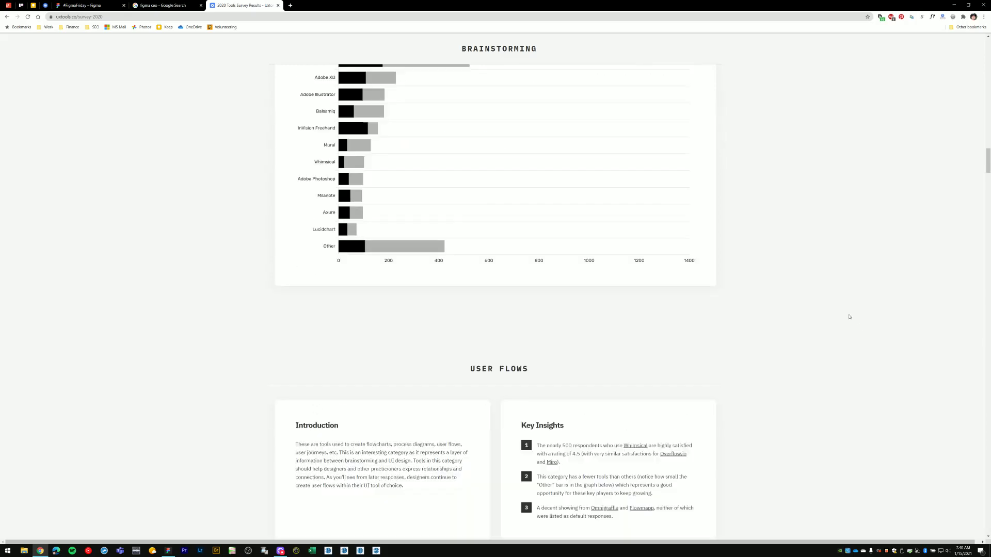
scroll(846, 311, "down", 4)
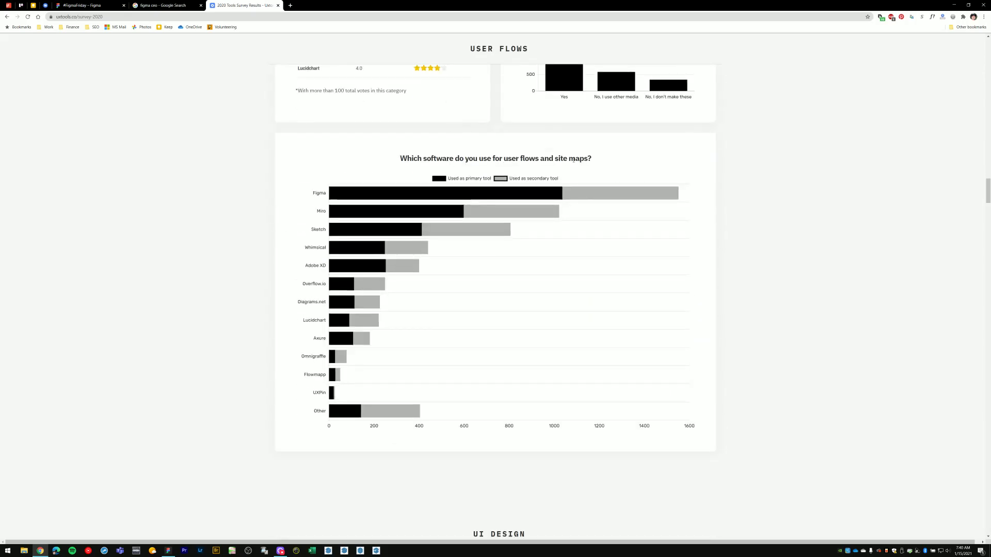
mouse_move(492, 192)
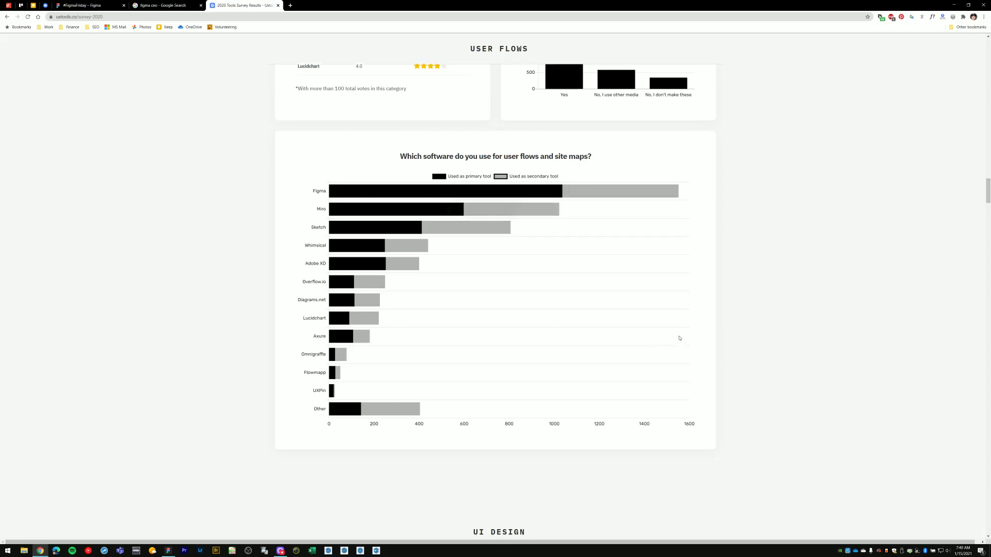
scroll(789, 334, "down", 9)
scroll(790, 333, "down", 6)
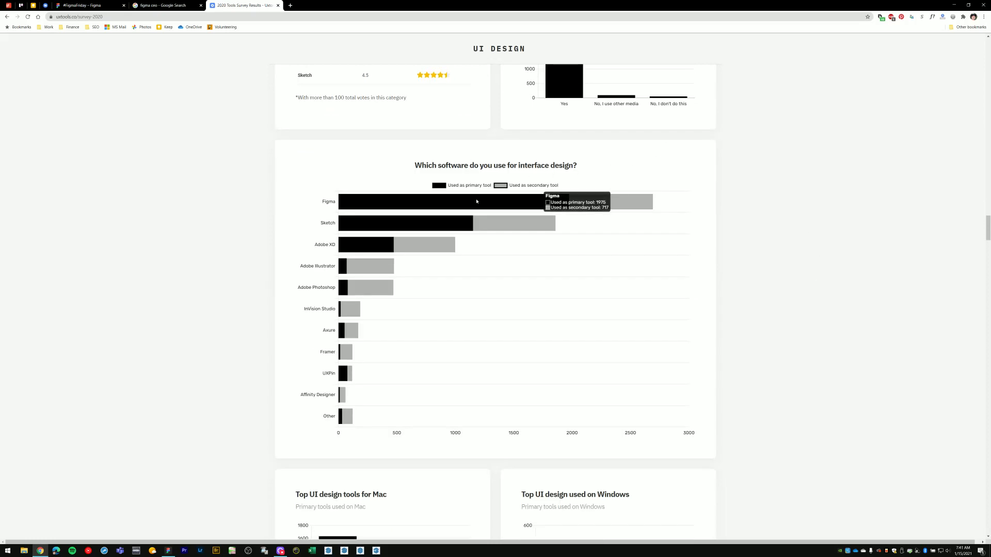
Compare the Figma and Sketch user counts in the UI Design chart, then scroll onward
mouse_move(439, 225)
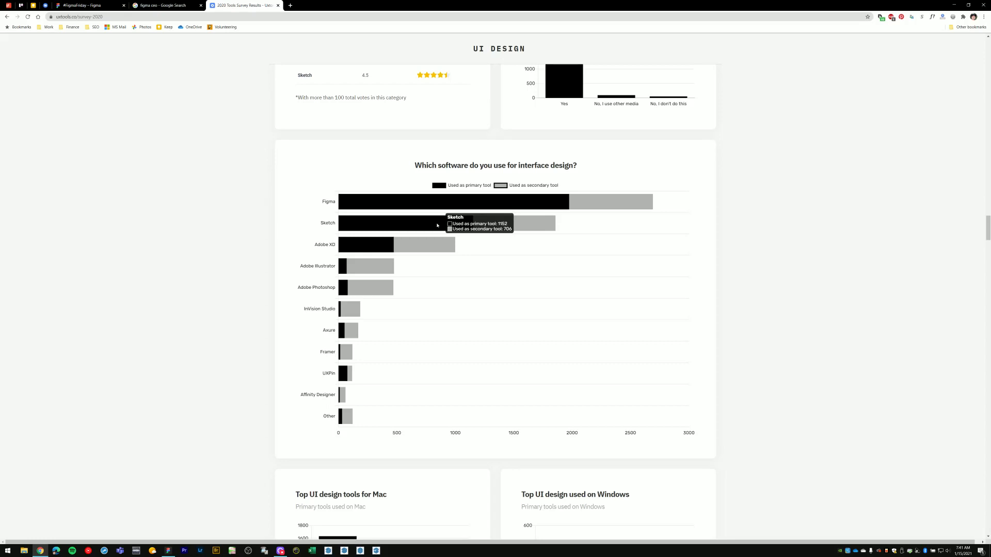
mouse_move(380, 245)
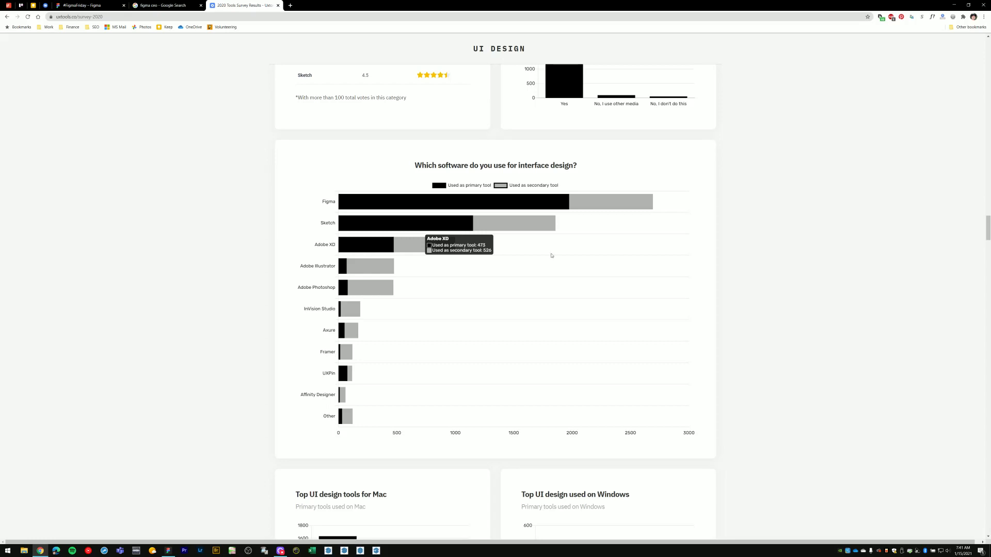
scroll(779, 289, "down", 3)
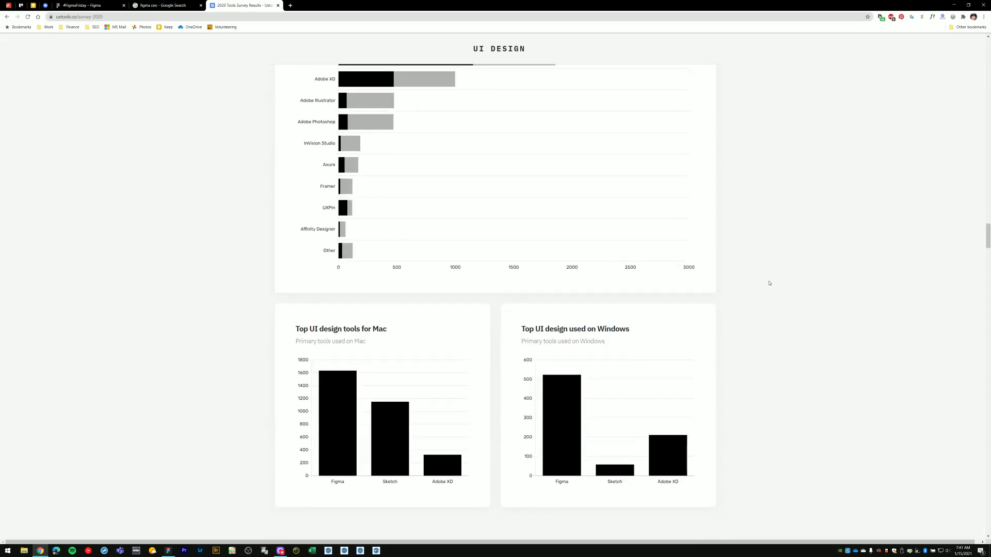
scroll(769, 284, "down", 4)
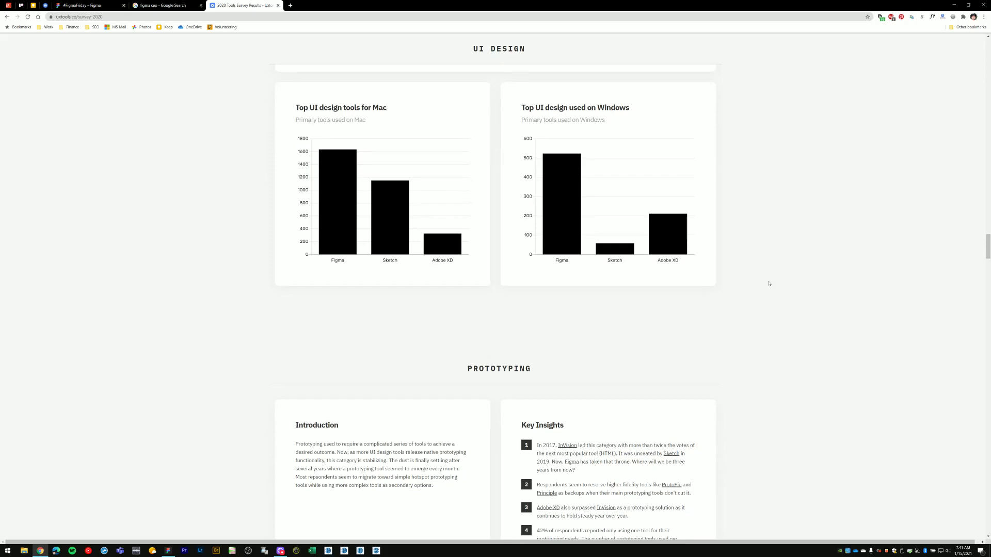
scroll(767, 328, "down", 2)
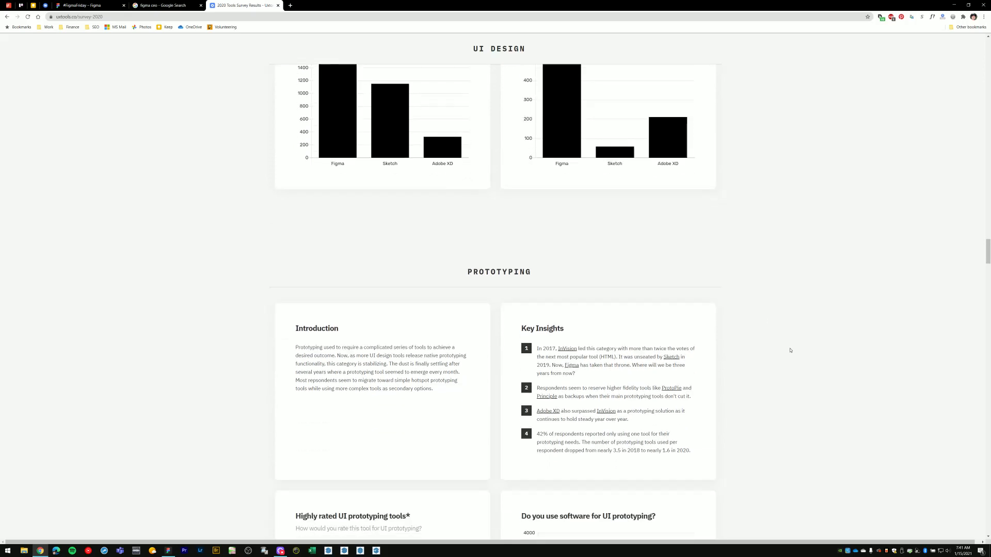
scroll(790, 350, "down", 2)
scroll(785, 341, "down", 8)
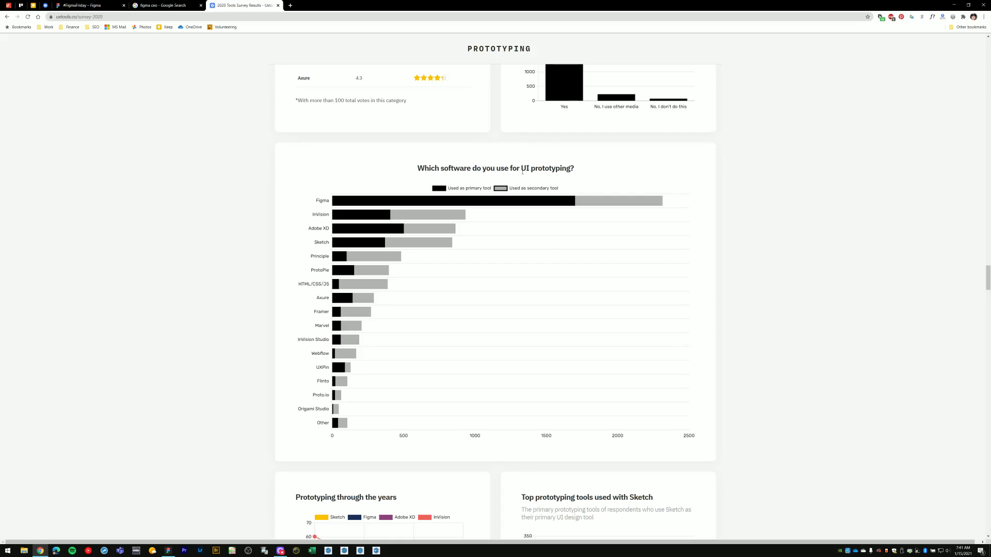
Scroll through the Prototyping, Handoff and Design Systems results down to the User Testing chart
mouse_move(460, 202)
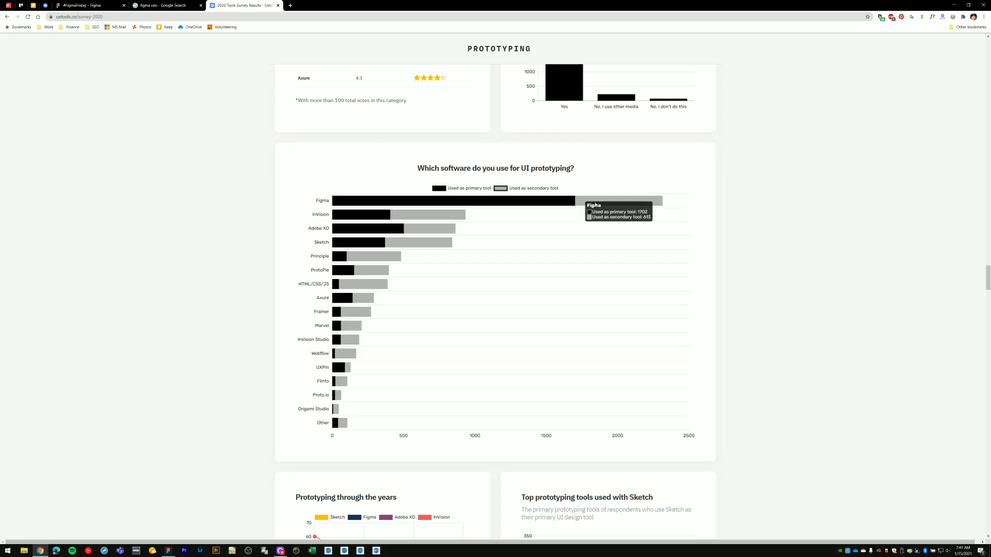
scroll(843, 403, "down", 12)
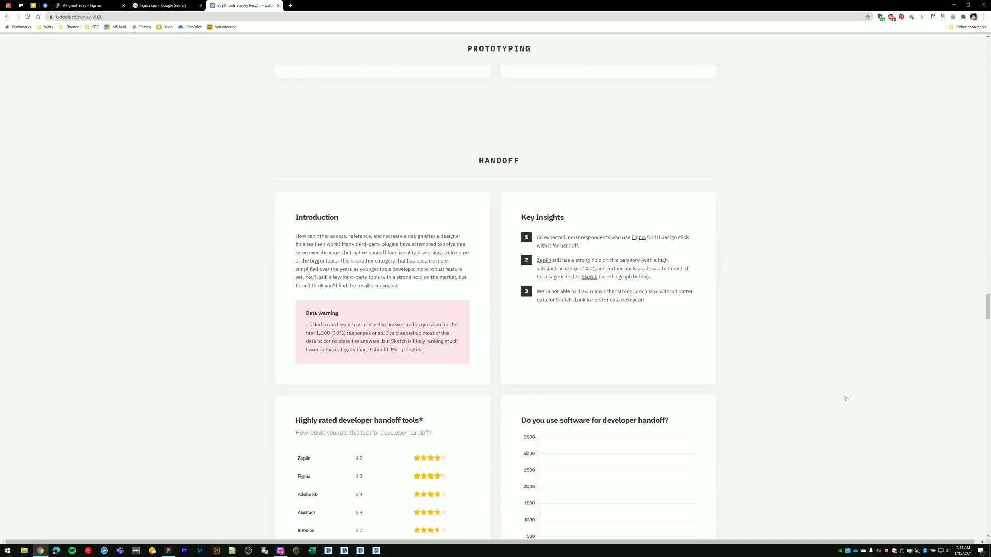
scroll(845, 399, "down", 9)
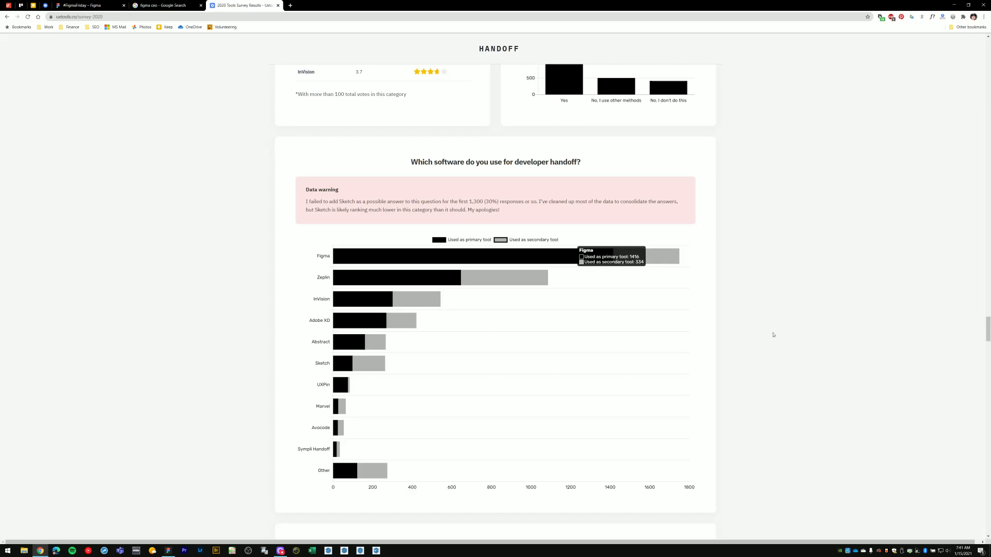
scroll(773, 335, "down", 15)
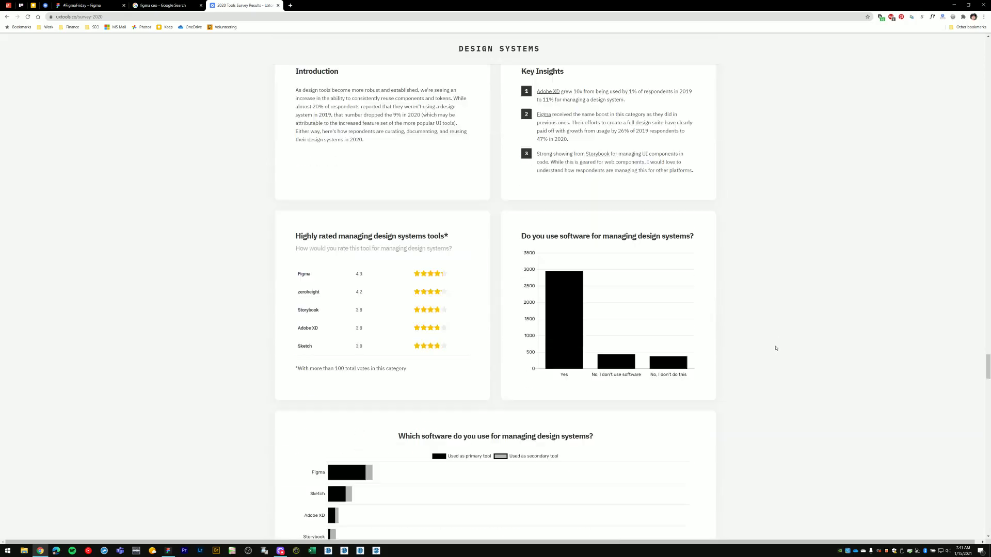
scroll(775, 349, "down", 4)
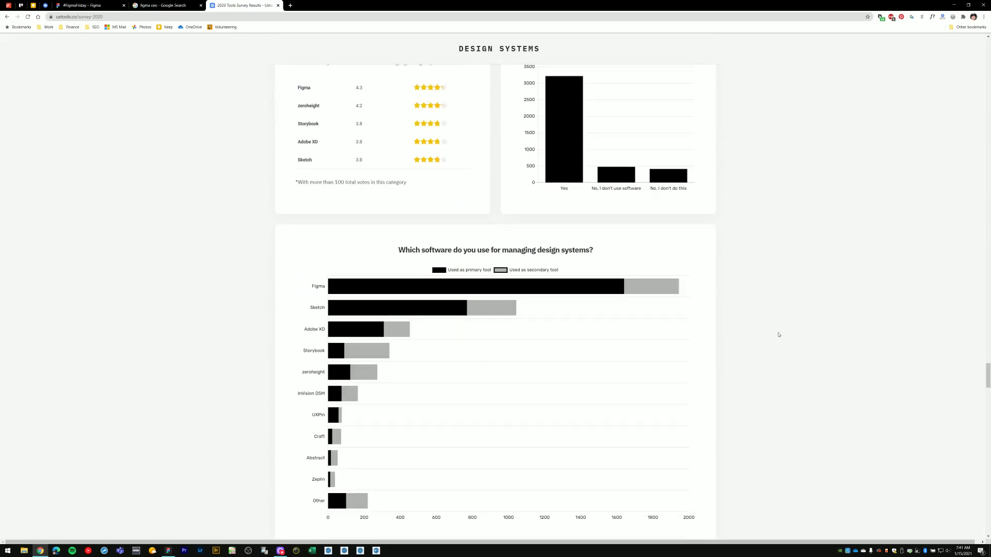
scroll(792, 341, "down", 5)
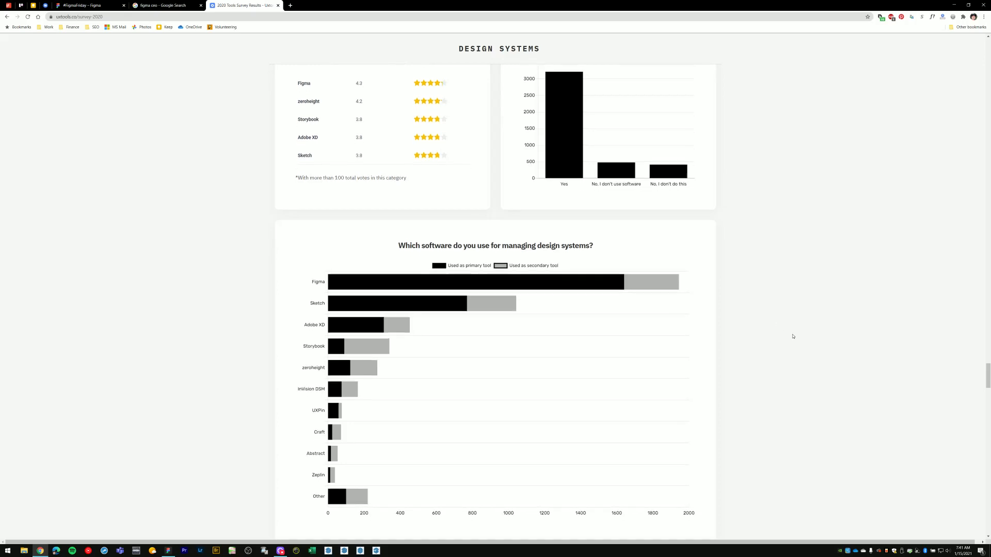
scroll(794, 339, "down", 20)
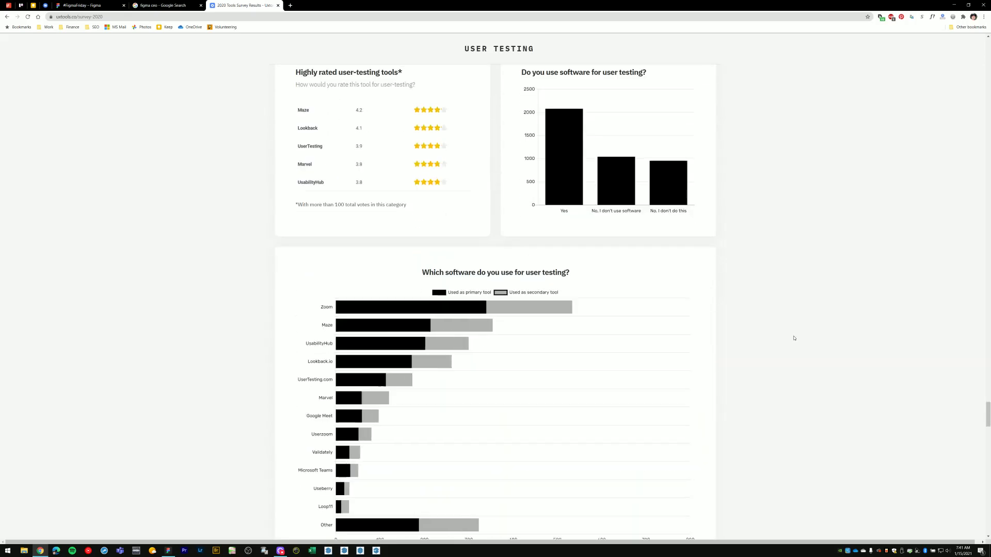
Scroll through The 2020 Designer's Toolkit cards, where Figma leads most categories alongside Miro and Zoom
scroll(793, 338, "down", 17)
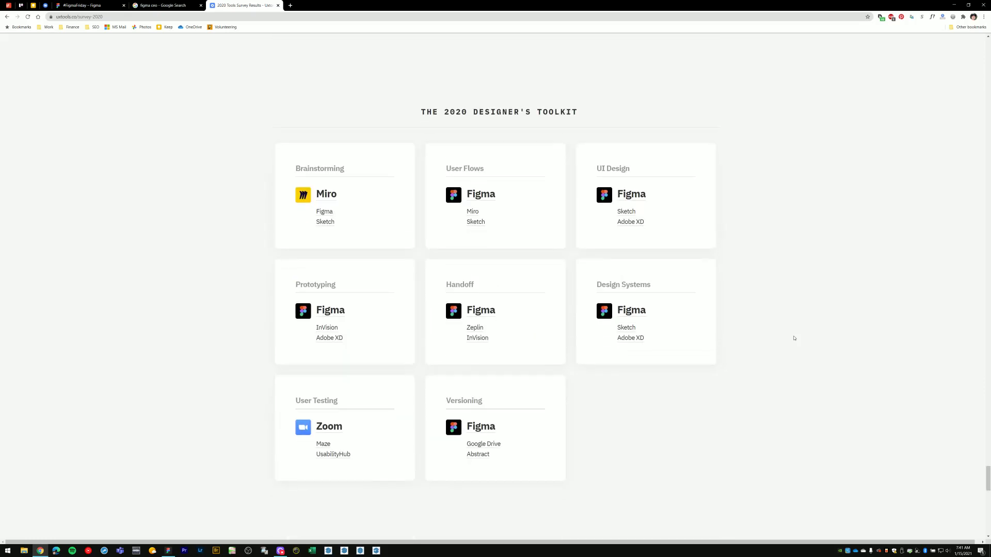
scroll(794, 338, "down", 1)
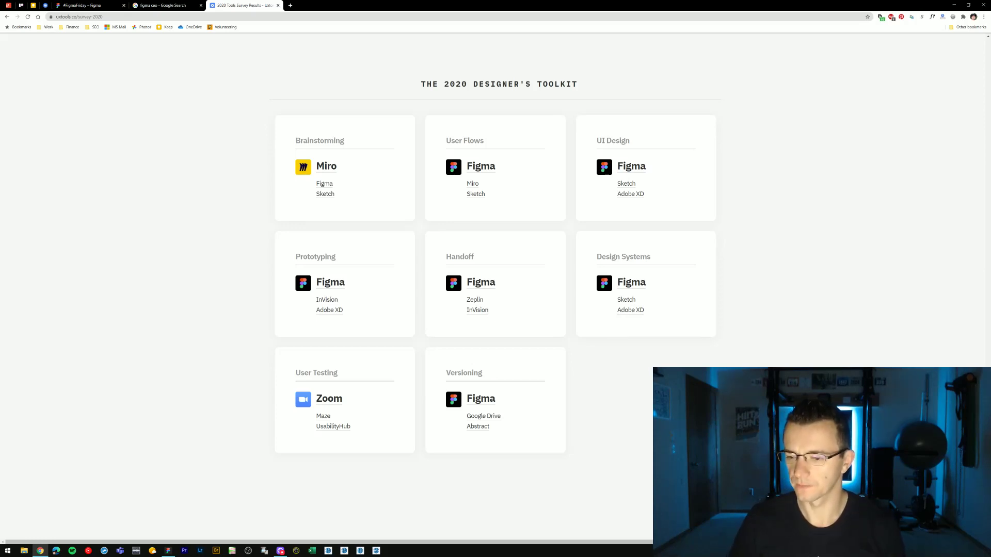
scroll(496, 302, "down", 4)
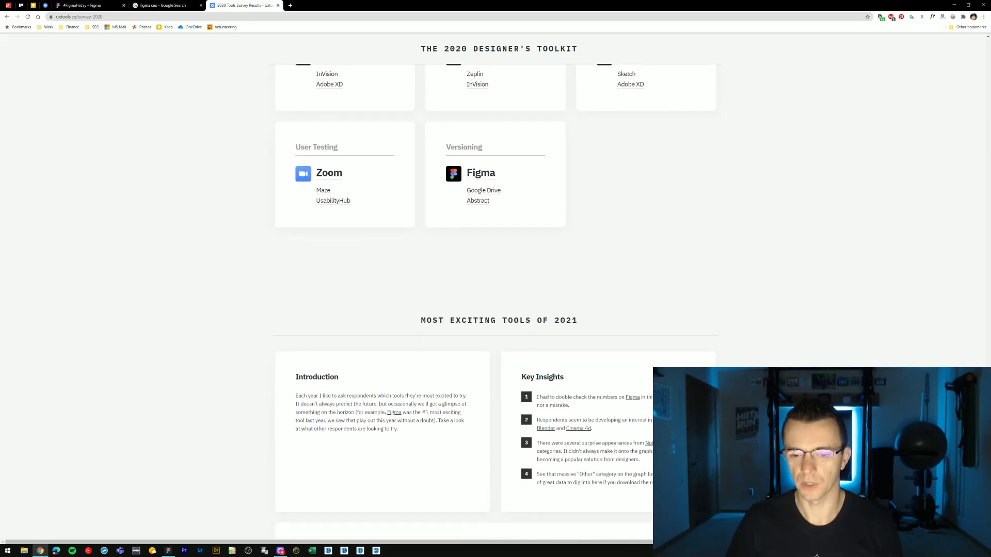
scroll(495, 302, "up", 3)
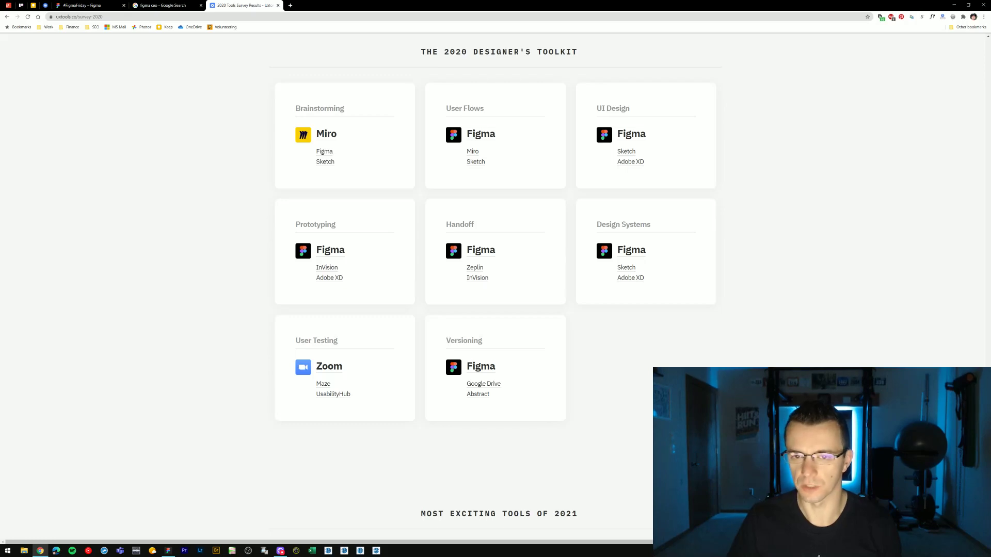
Check Figma's 1316 count on the 'Which tools are you most excited to try in 2021?' chart
scroll(495, 289, "down", 12)
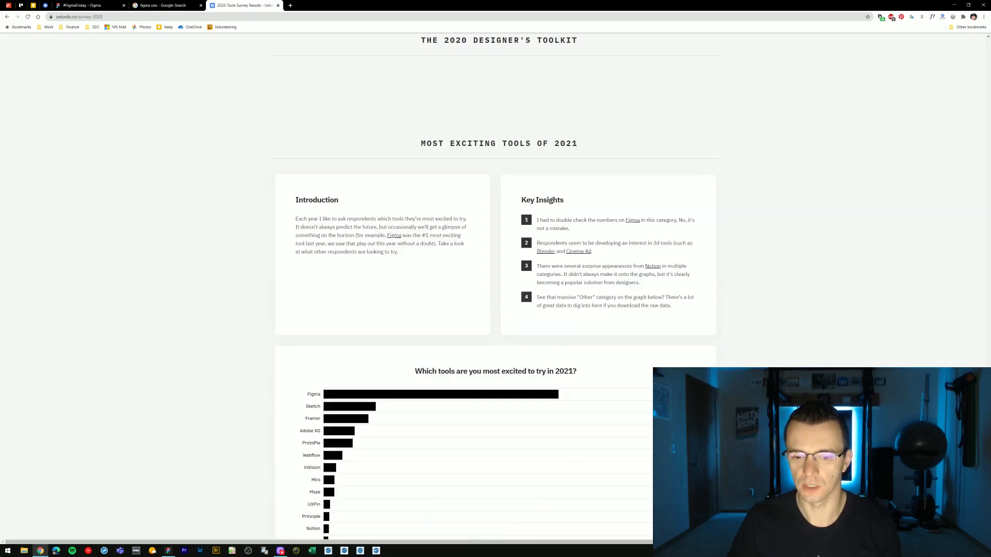
scroll(719, 260, "up", 1)
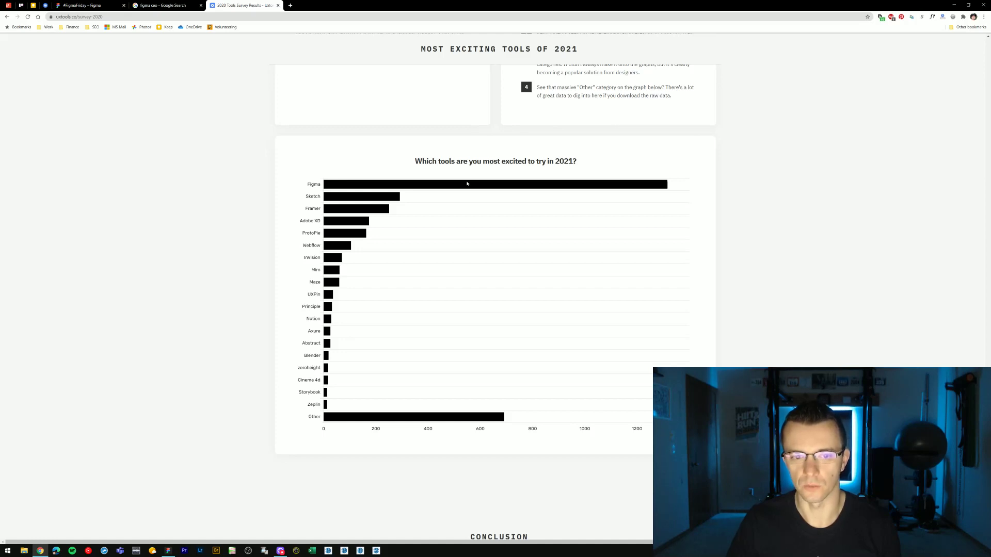
mouse_move(500, 184)
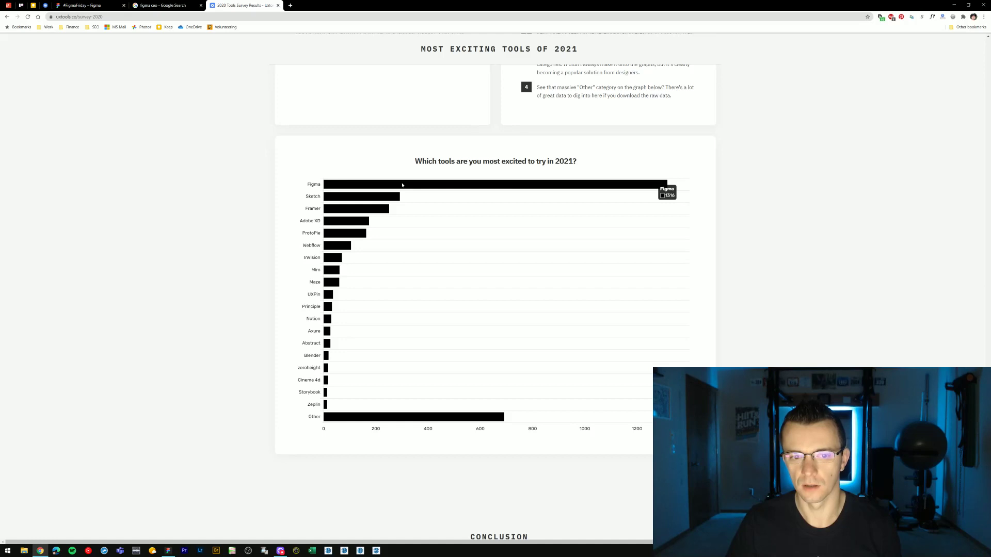